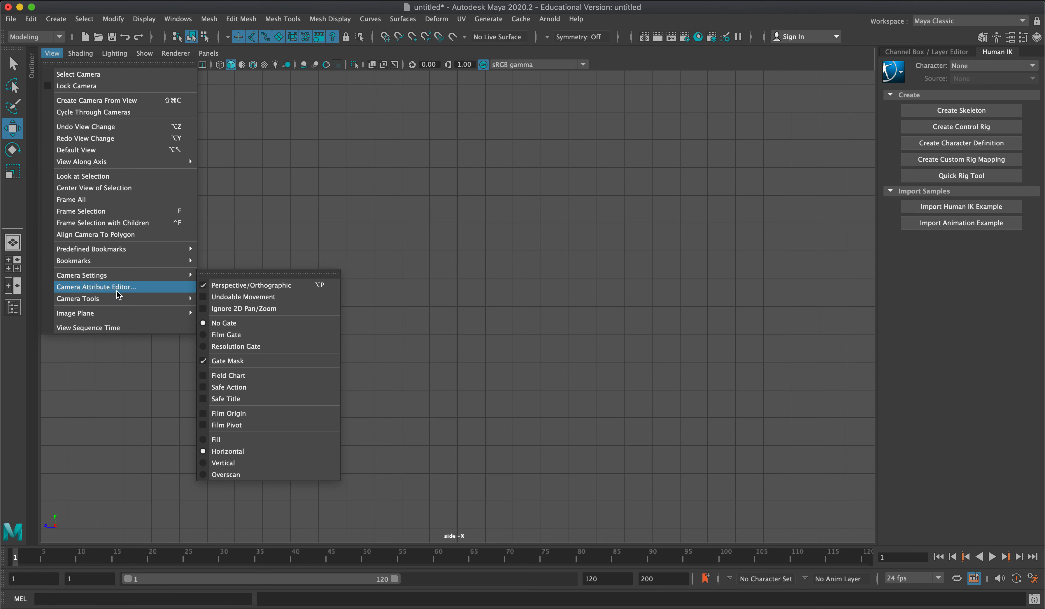
Import Dunny_side.jpg from the Desktop's Dunny Model/images folder as an image plane in the side view.
mouse_move(149, 313)
click(230, 322)
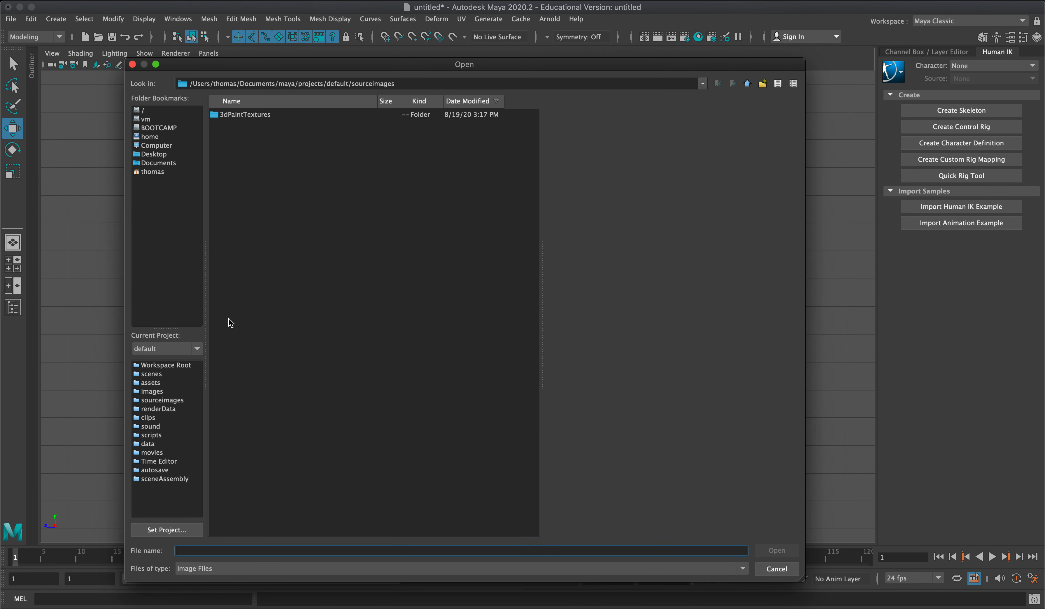
click(144, 155)
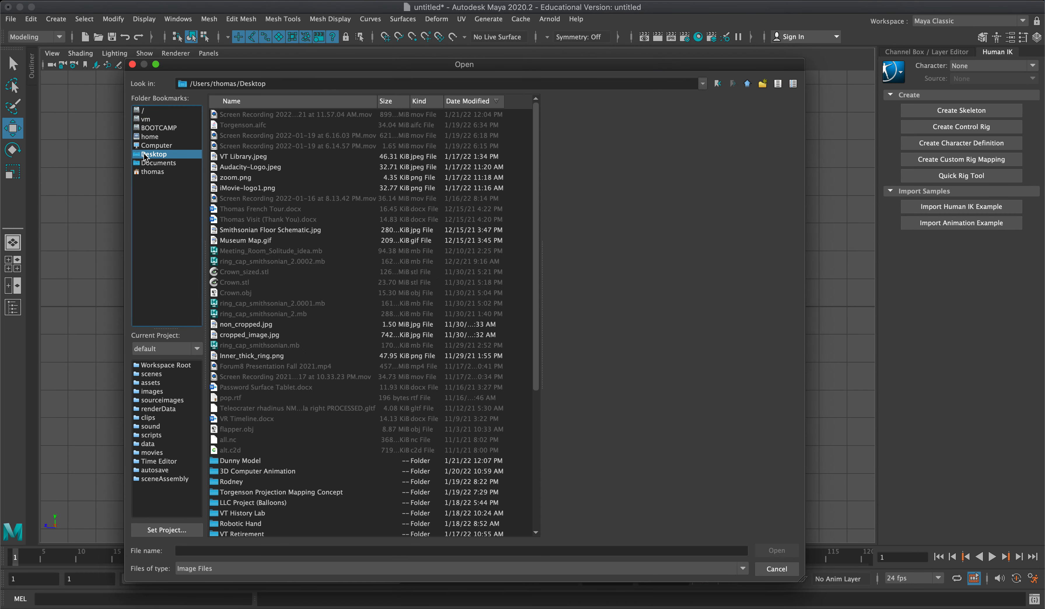
double_click(259, 462)
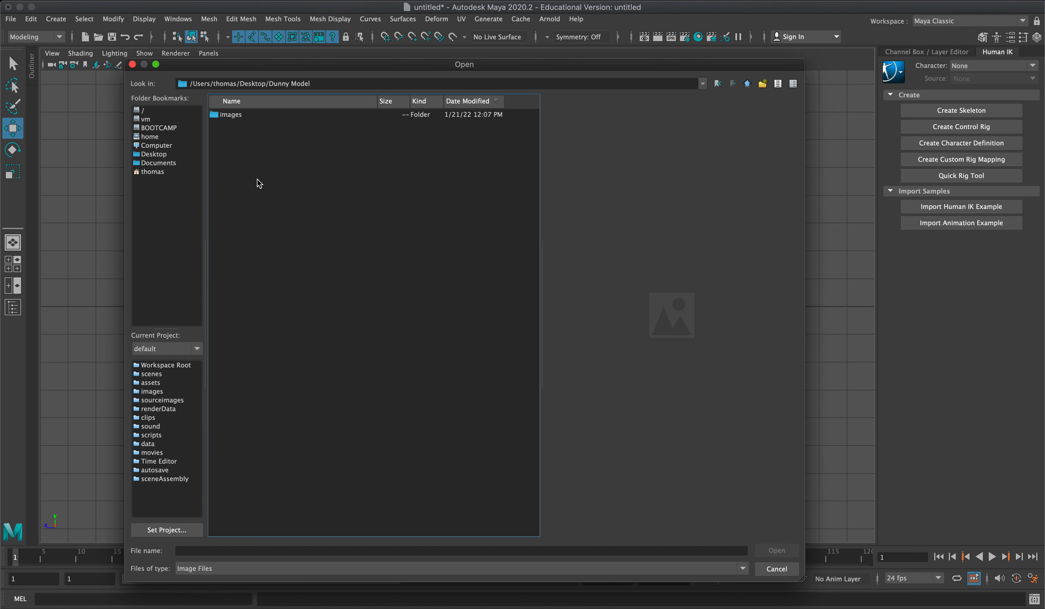
double_click(231, 115)
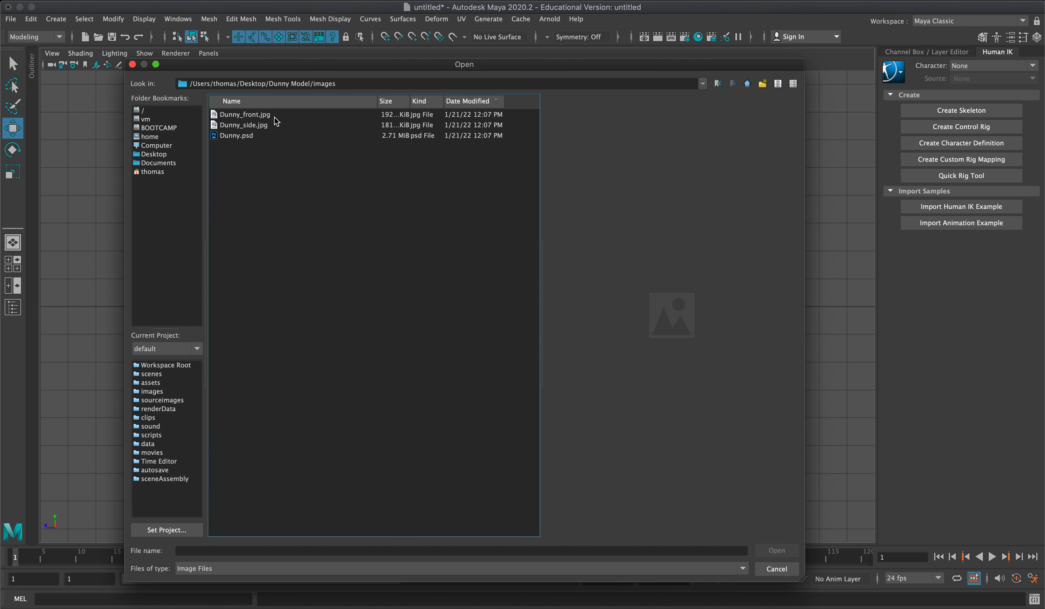
click(268, 126)
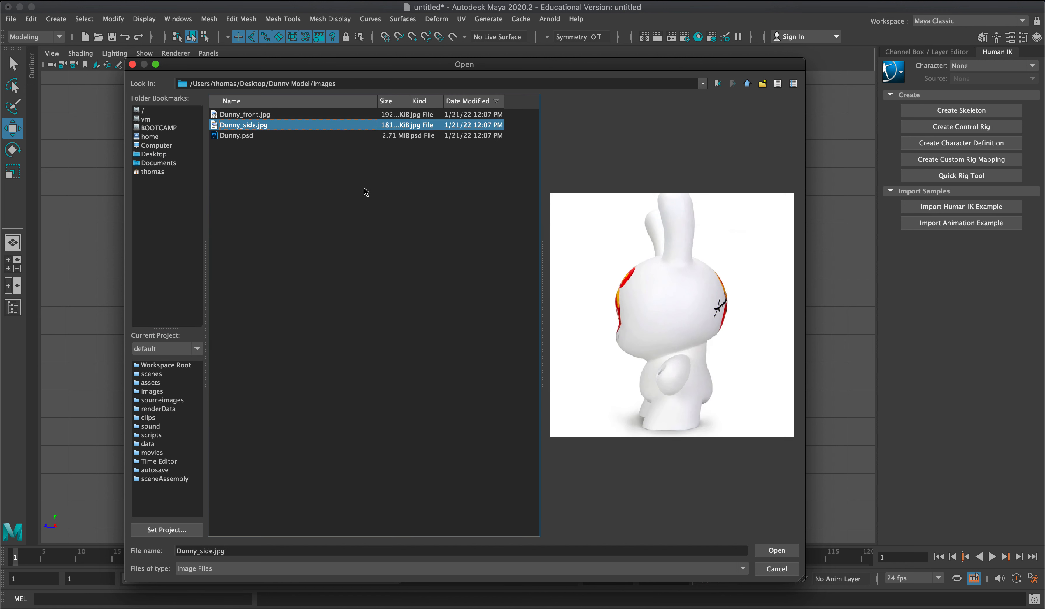
click(786, 549)
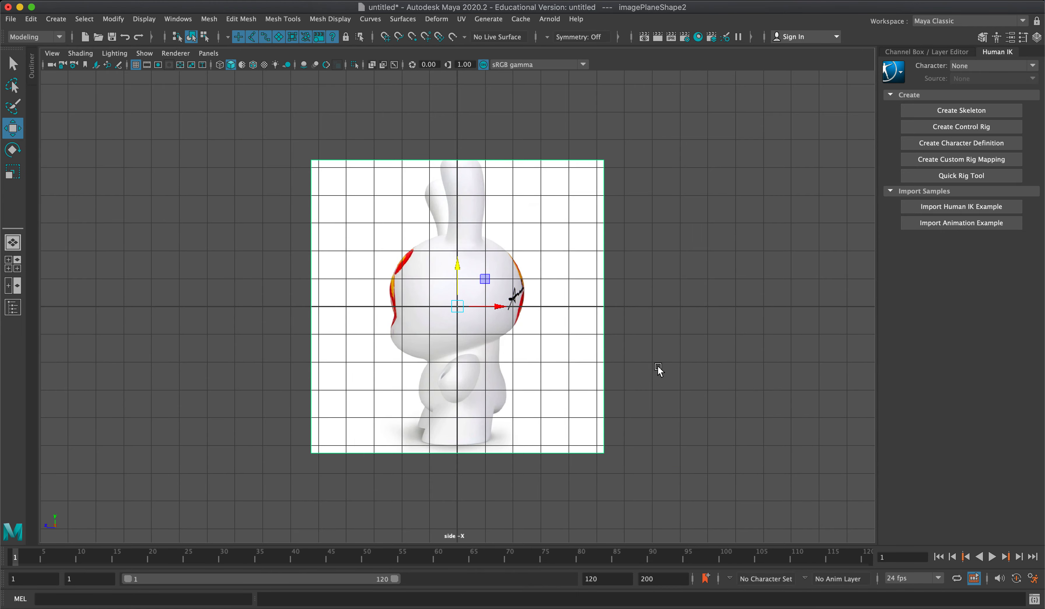
In the perspective view, raise the side image plane until its lower edge rests on the grid like the front image.
key(space)
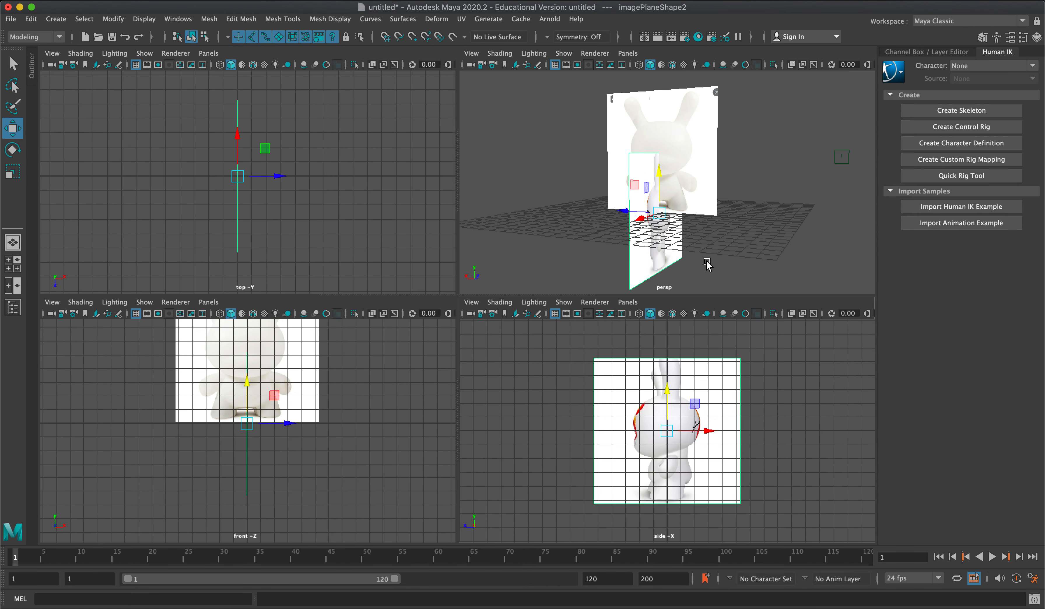
key(space)
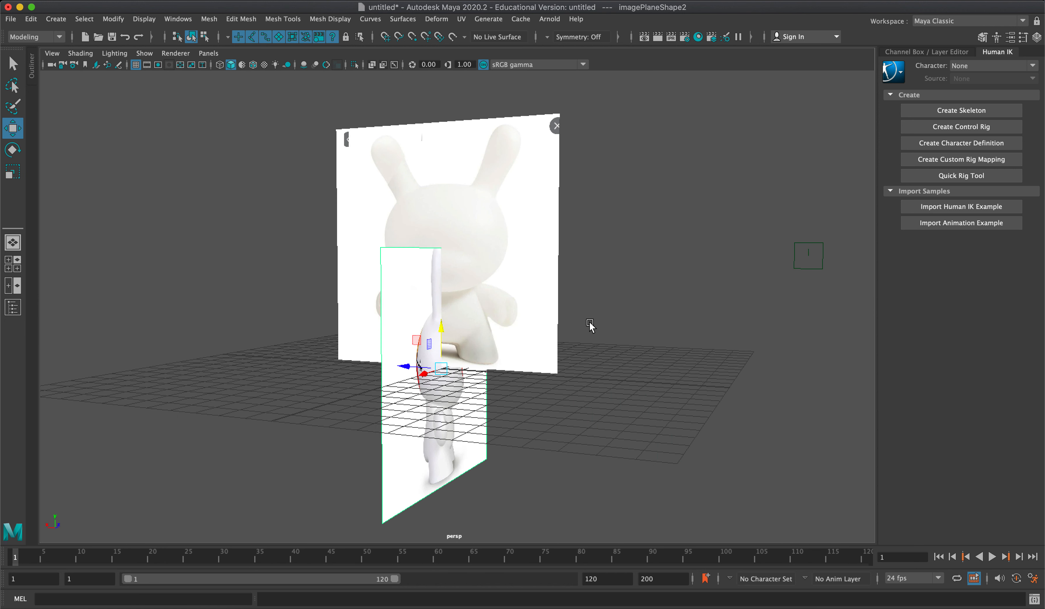
middle_drag(423, 237, 421, 206)
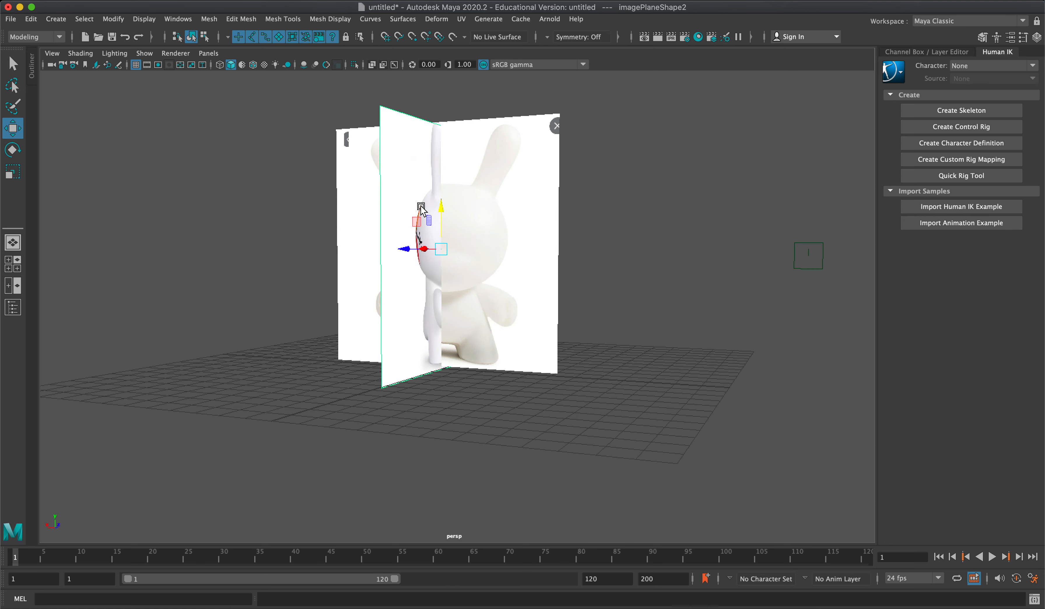
Slide the side image plane out to the front plane's edge and push the front image plane back so they form a corner.
alt+drag(421, 207, 214, 240)
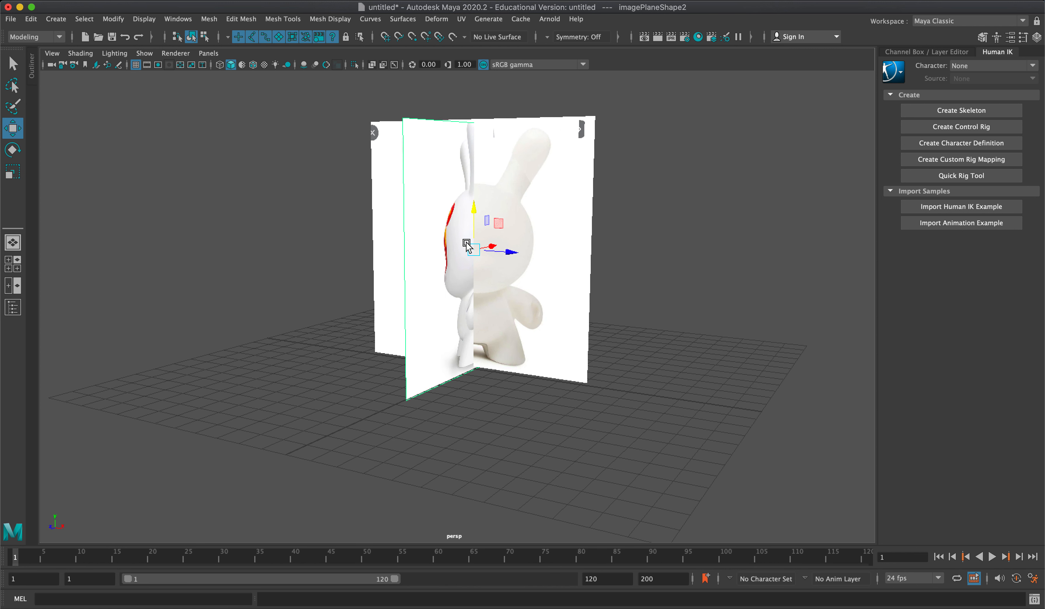
drag(510, 254, 402, 257)
click(511, 271)
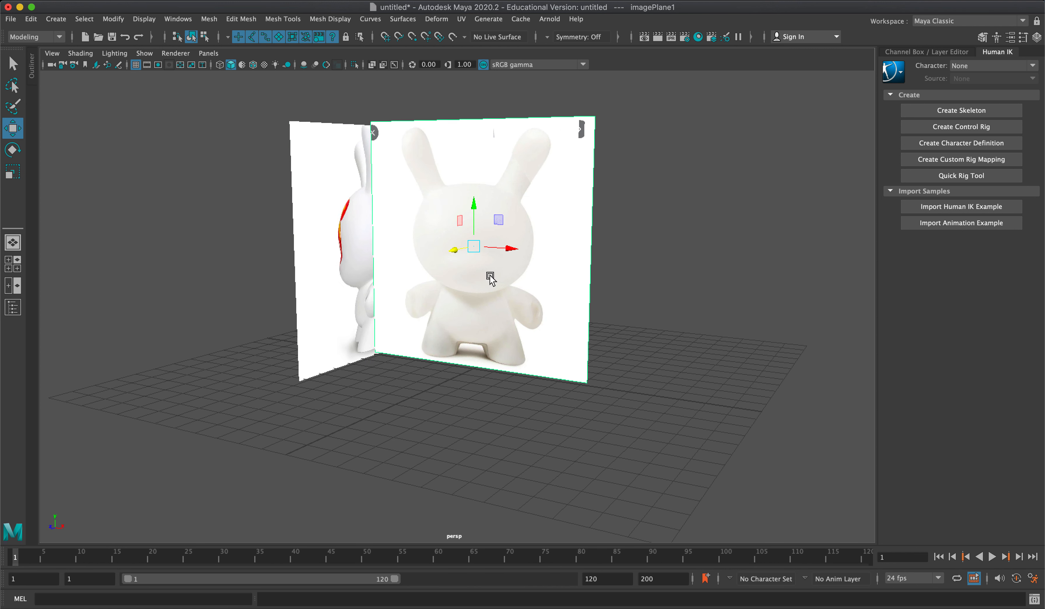
alt+drag(510, 279, 541, 251)
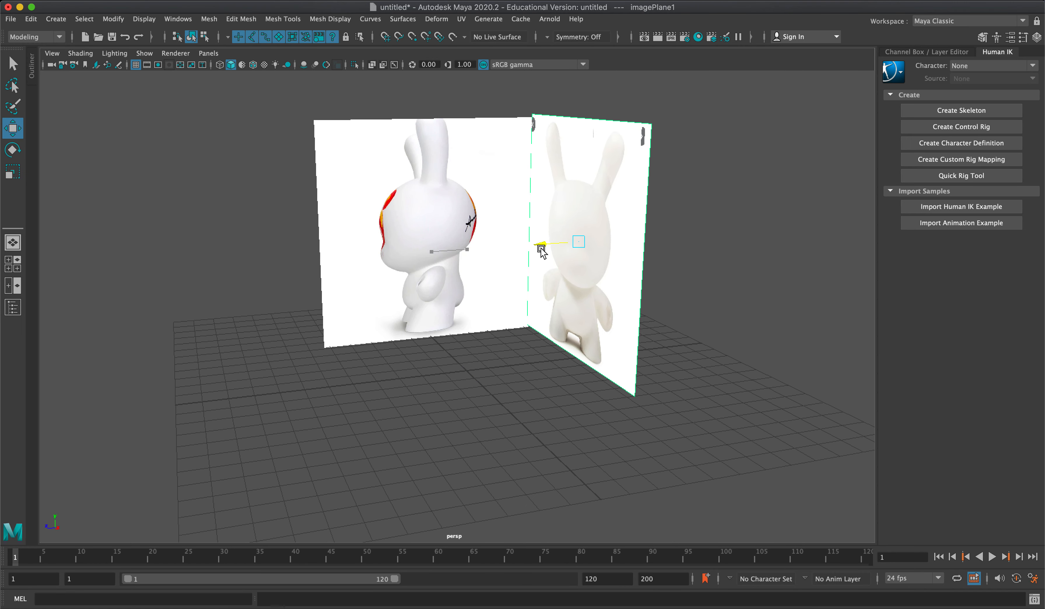
alt+drag(471, 378, 527, 340)
key(space)
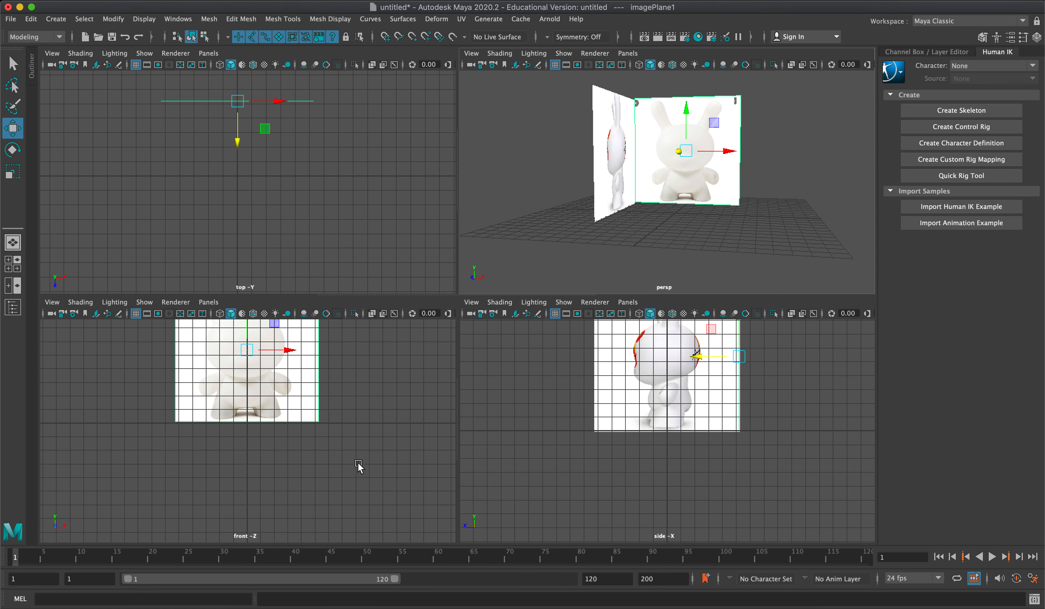
key(space)
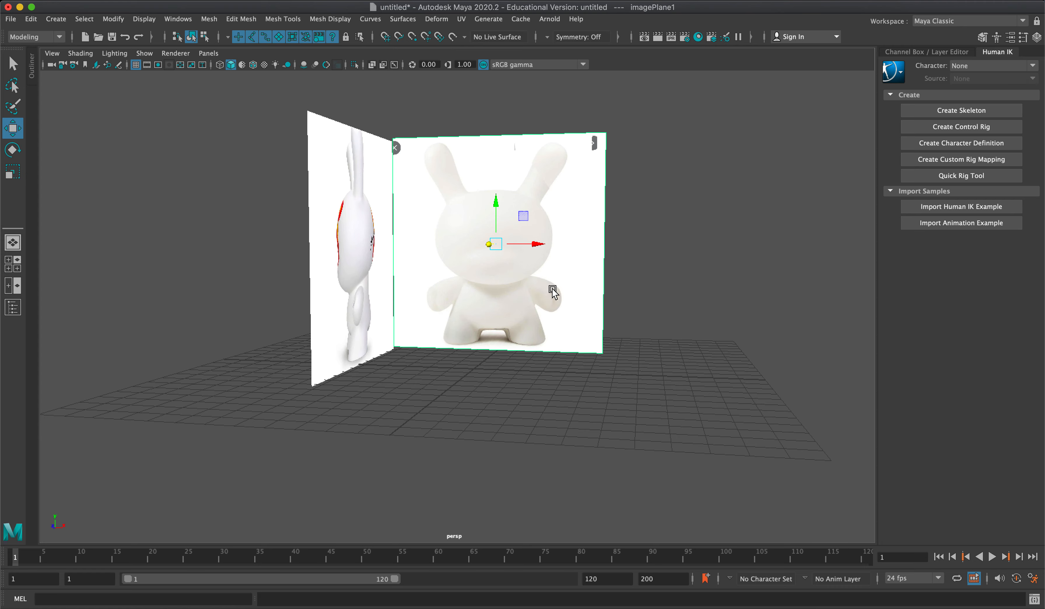
Move the front and side image planes back to the grid centre so that they cross each other in the middle.
alt+drag(550, 287, 464, 329)
middle_drag(537, 268, 430, 302)
alt+drag(427, 291, 479, 282)
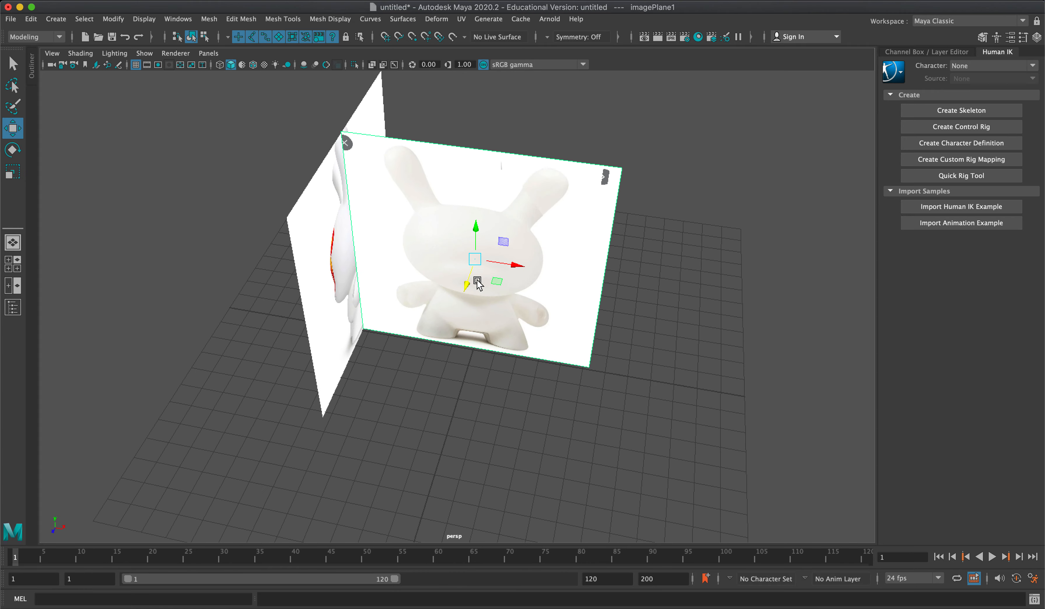
click(330, 308)
alt+drag(390, 266, 752, 435)
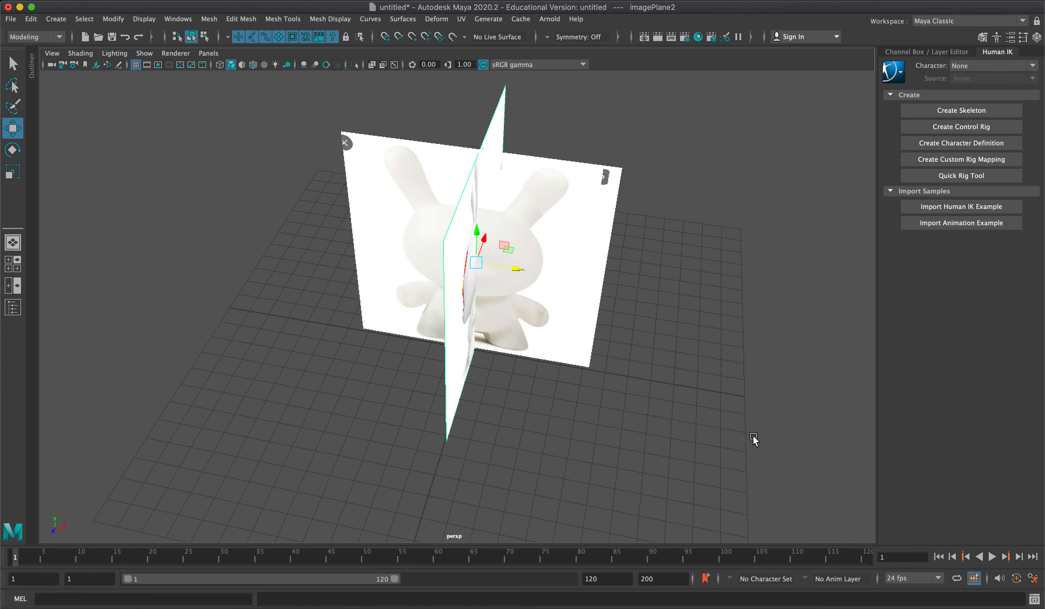
alt+drag(690, 430, 509, 291)
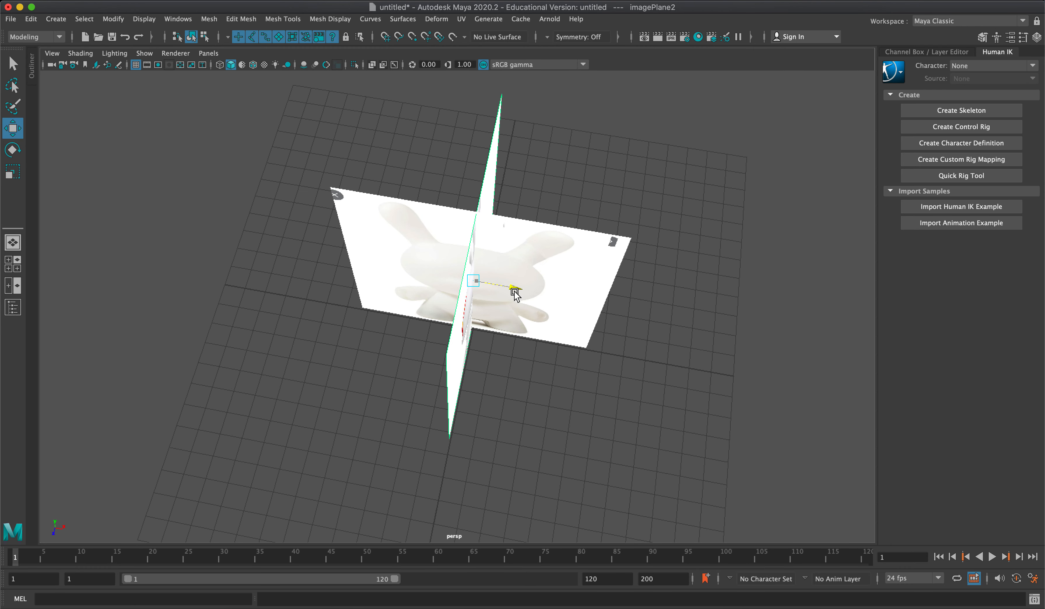
alt+drag(562, 345, 602, 391)
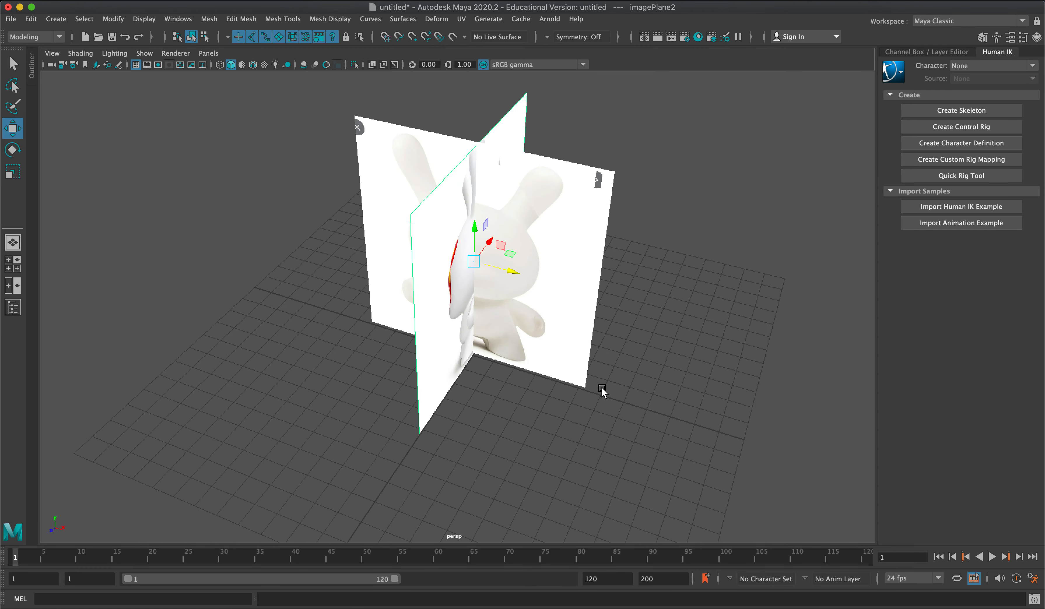
Open the side image plane's attributes and review its transform and shape settings.
click(1010, 37)
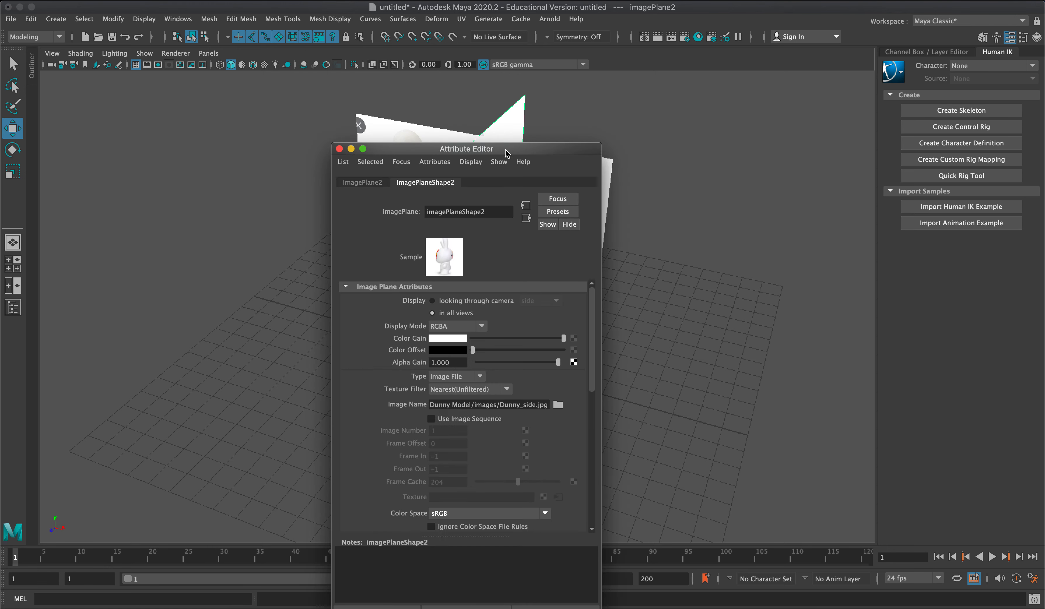
drag(505, 153, 856, 169)
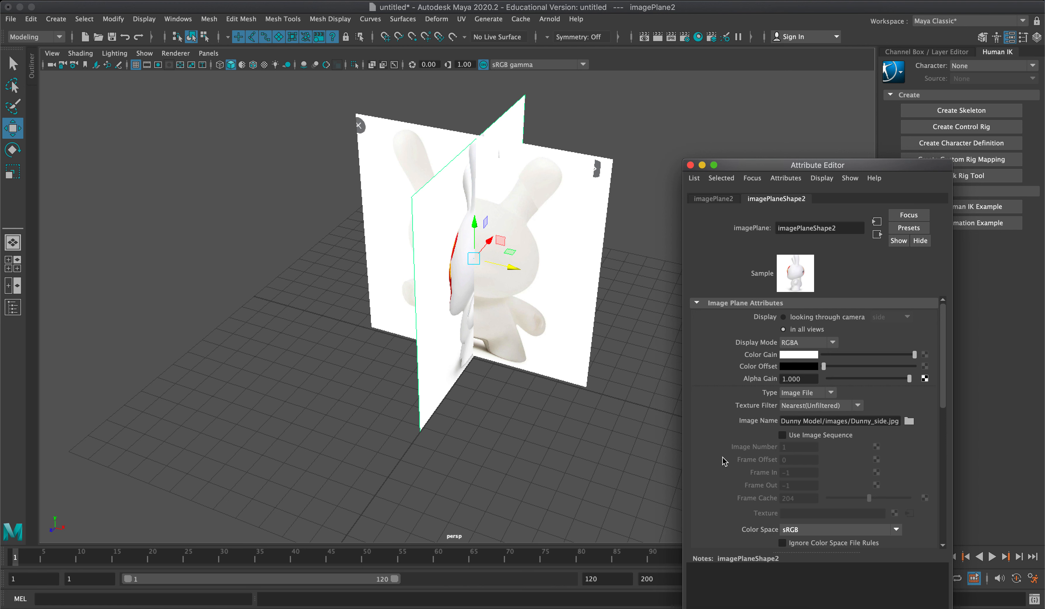
click(713, 200)
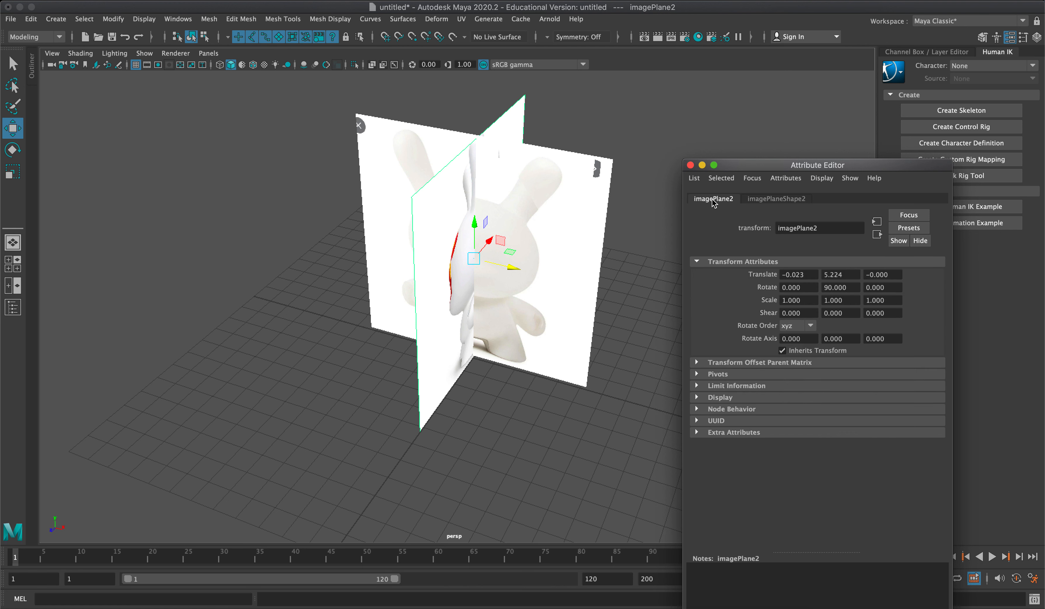
click(783, 200)
click(653, 165)
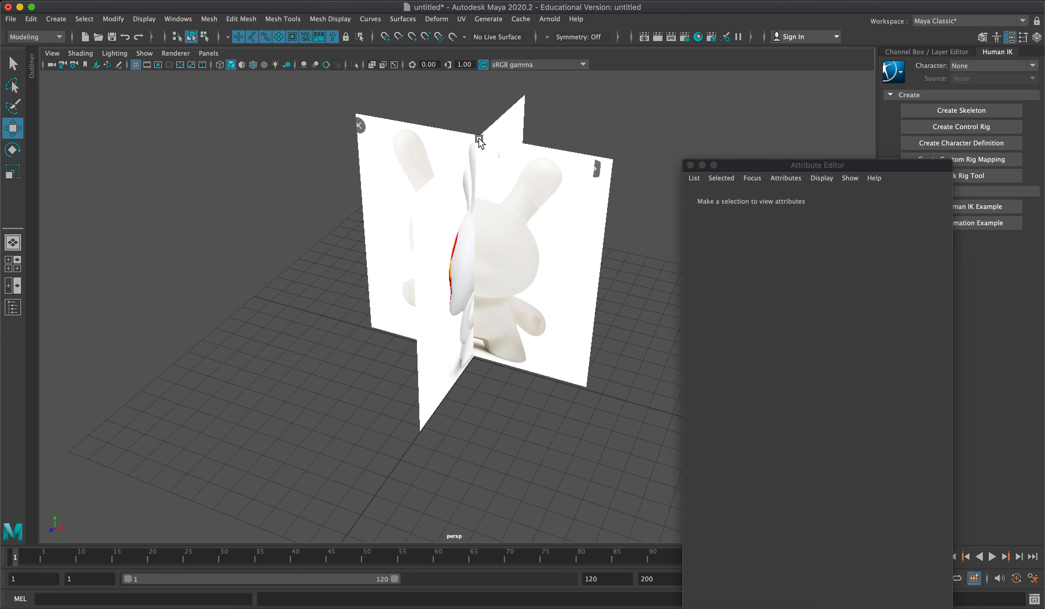
Try an Alpha Gain of 0.331 on the side image plane, restore it to 1.000 and close the attributes.
click(520, 119)
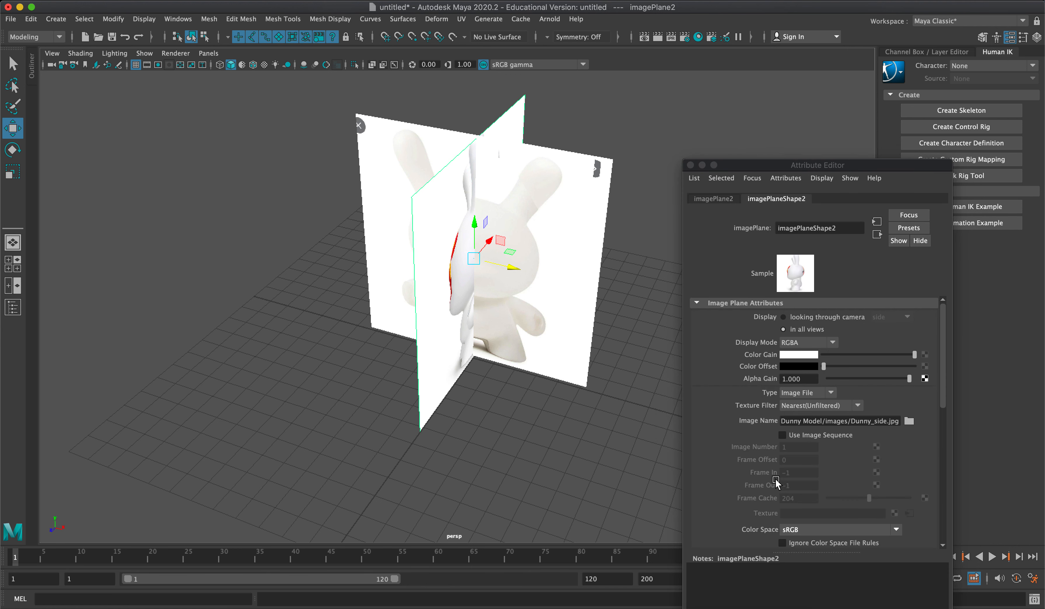
scroll(775, 482, down, 3)
drag(884, 309, 855, 310)
alt+drag(659, 416, 531, 437)
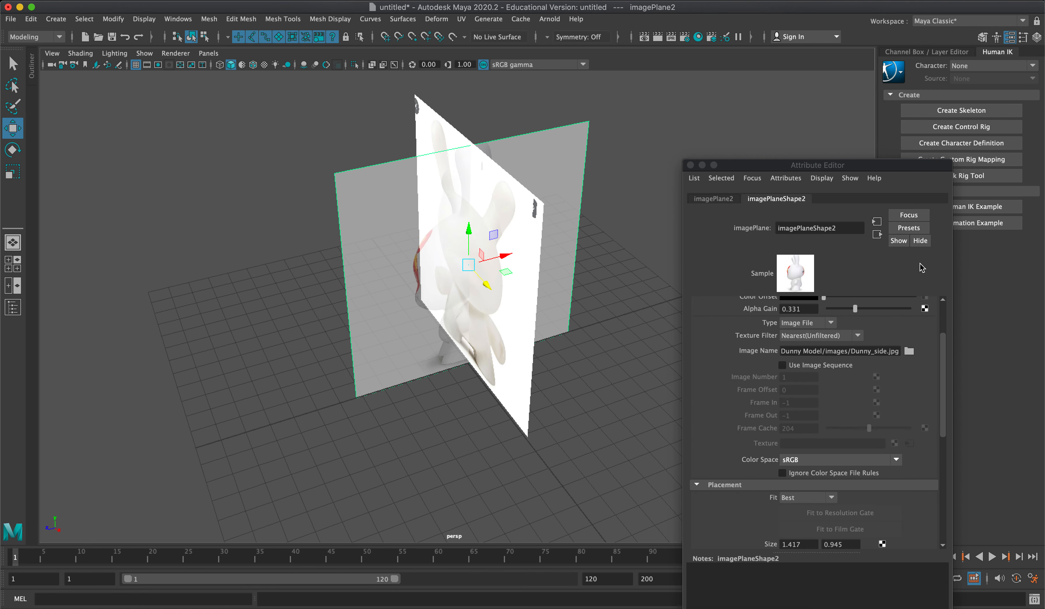
drag(872, 311, 925, 311)
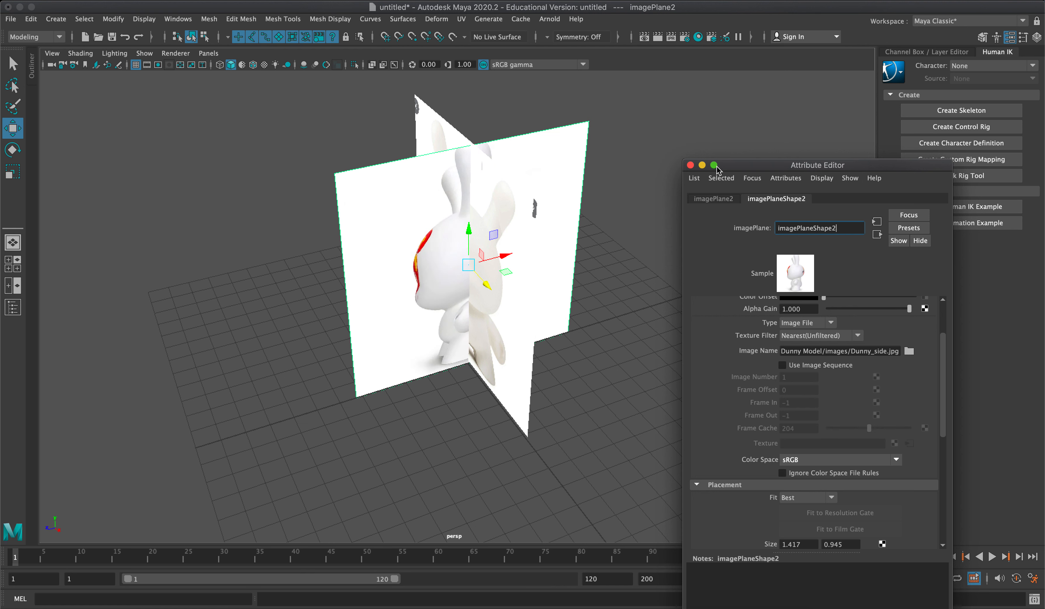
click(692, 166)
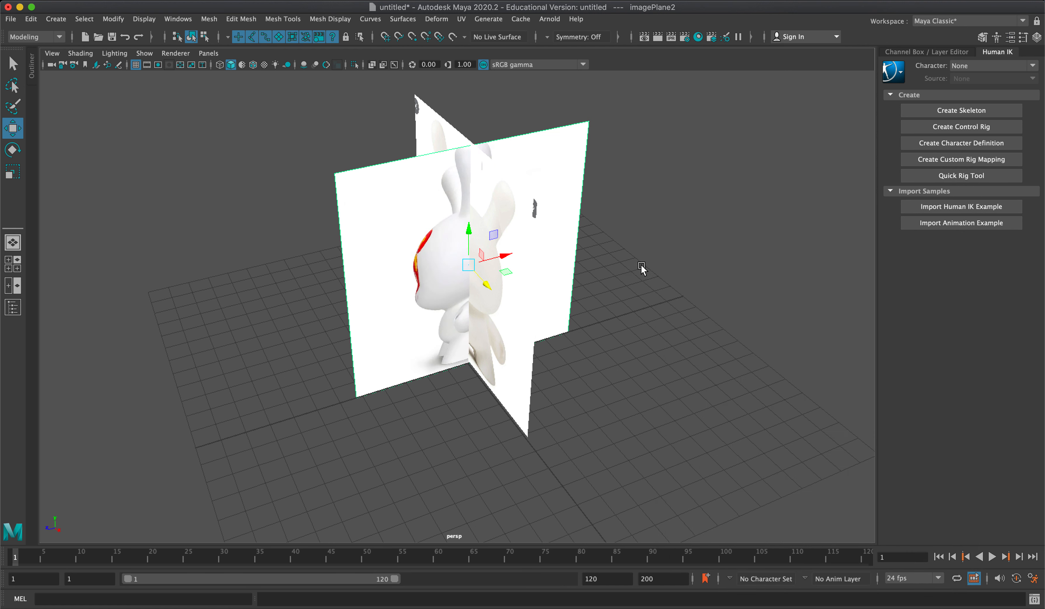
Select the front image plane and create an empty display layer.
alt+drag(641, 267, 699, 257)
click(598, 205)
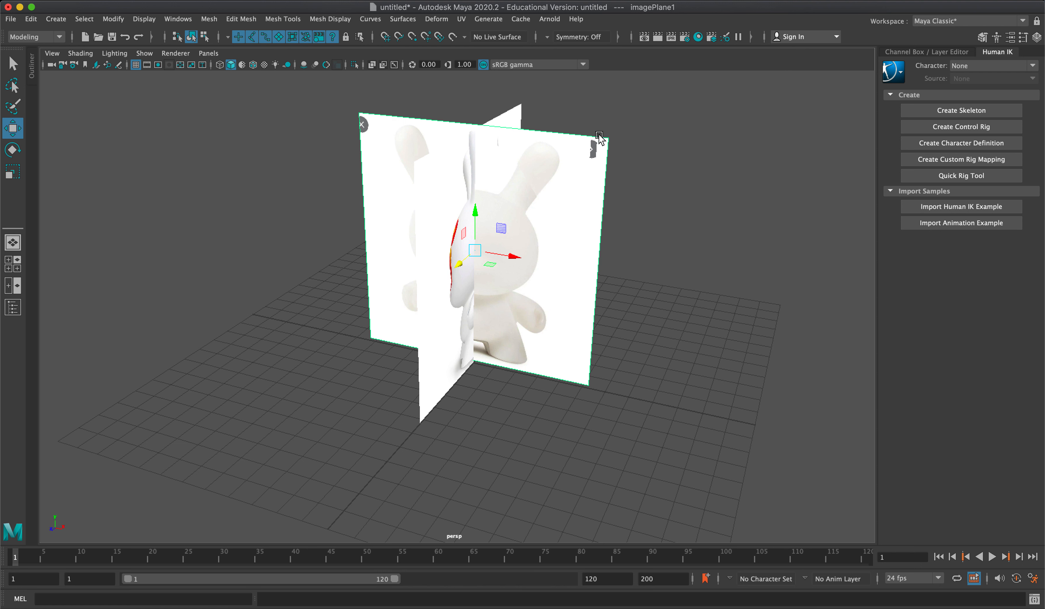
drag(599, 136, 643, 190)
click(1036, 37)
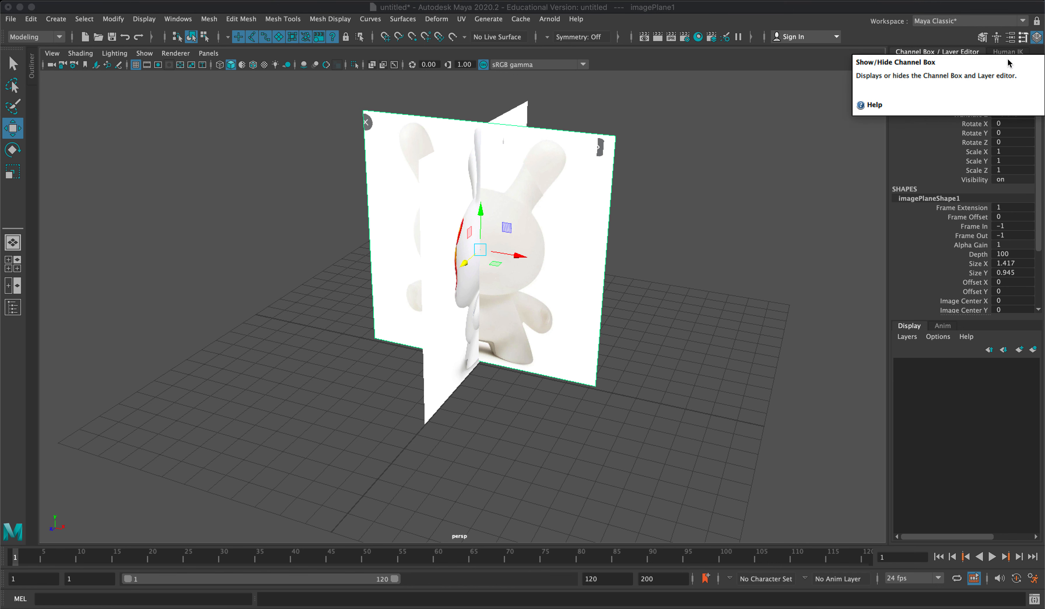
click(906, 336)
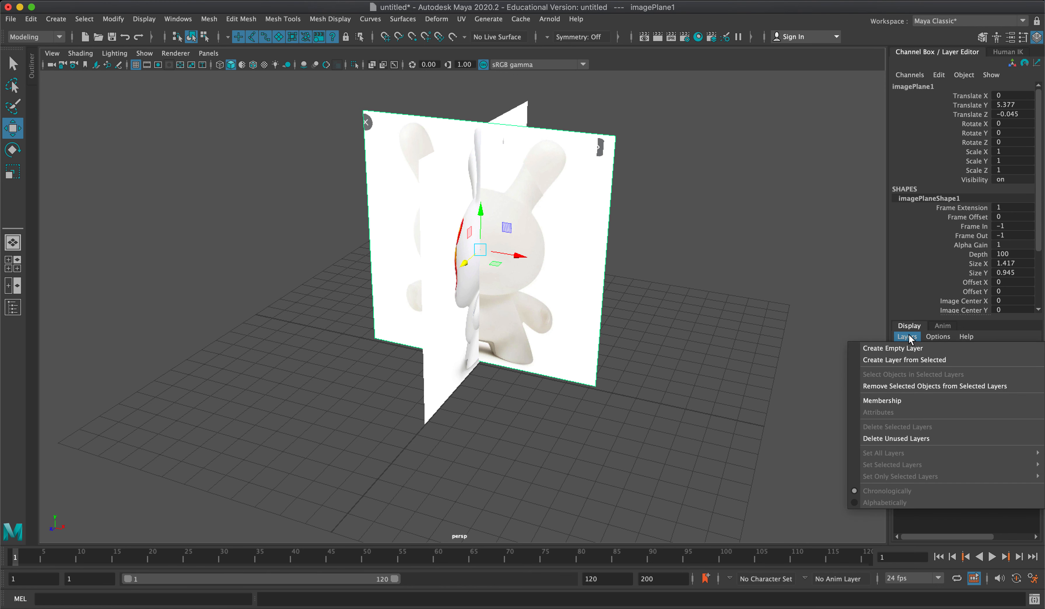
click(915, 350)
Try to rename the new display layer as front.
double_click(963, 366)
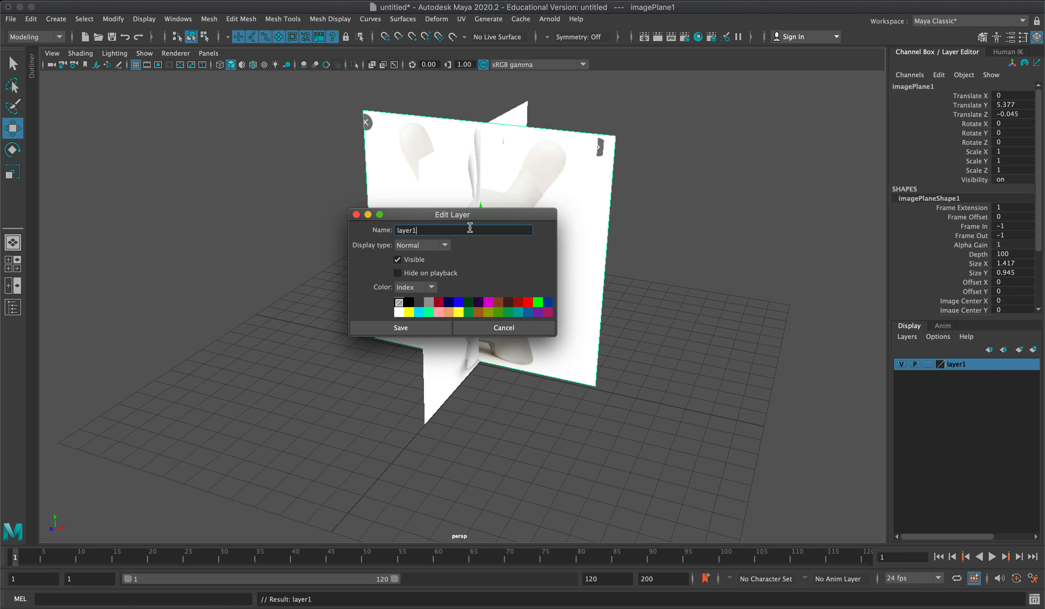
double_click(469, 228)
text(front)
click(401, 327)
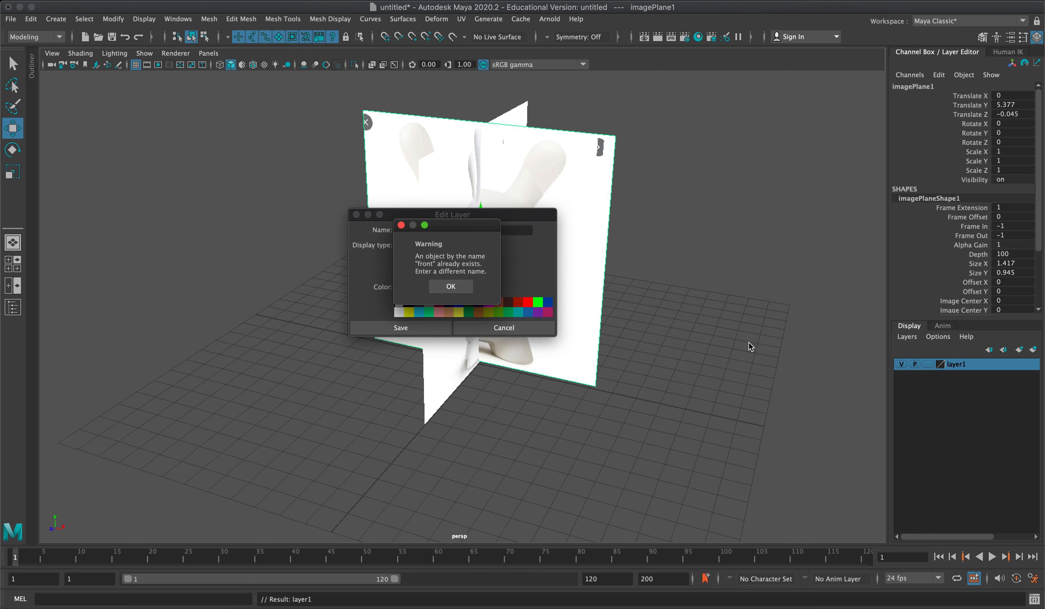
click(460, 291)
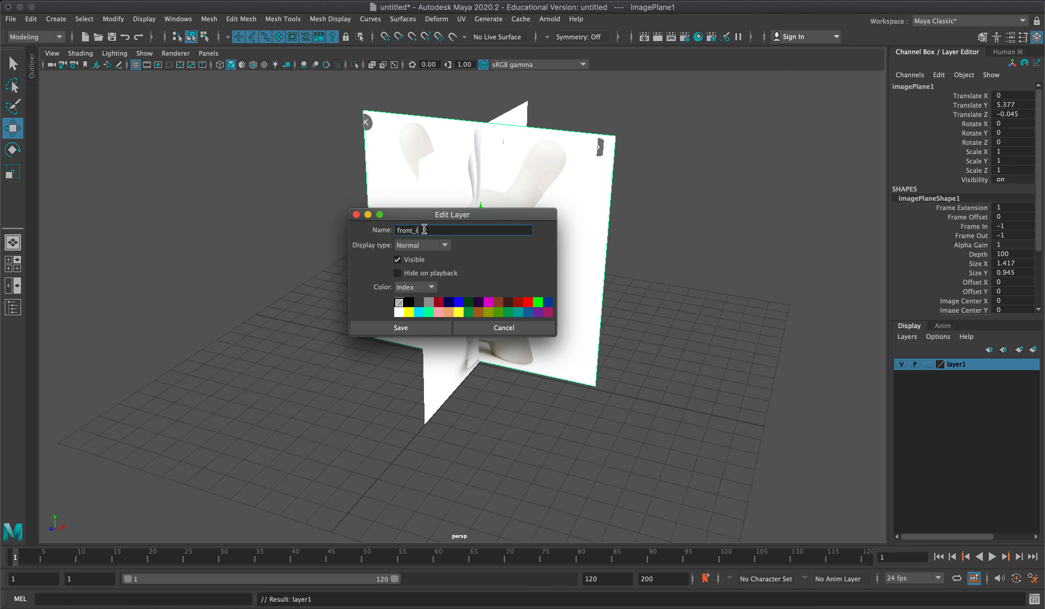
Name the new display layer front_image and save the layer settings.
key(Return)
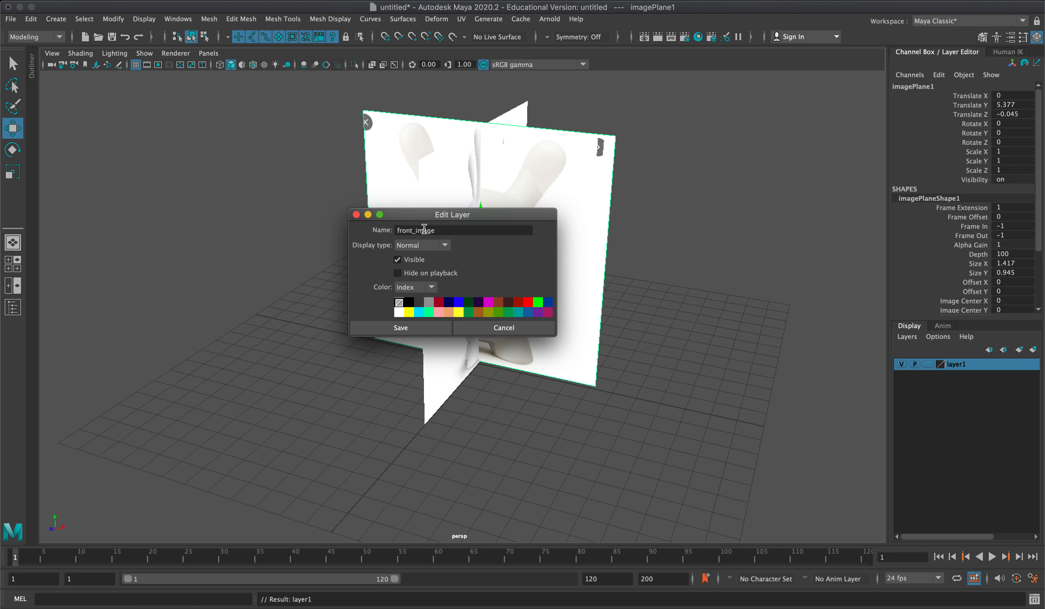
click(407, 329)
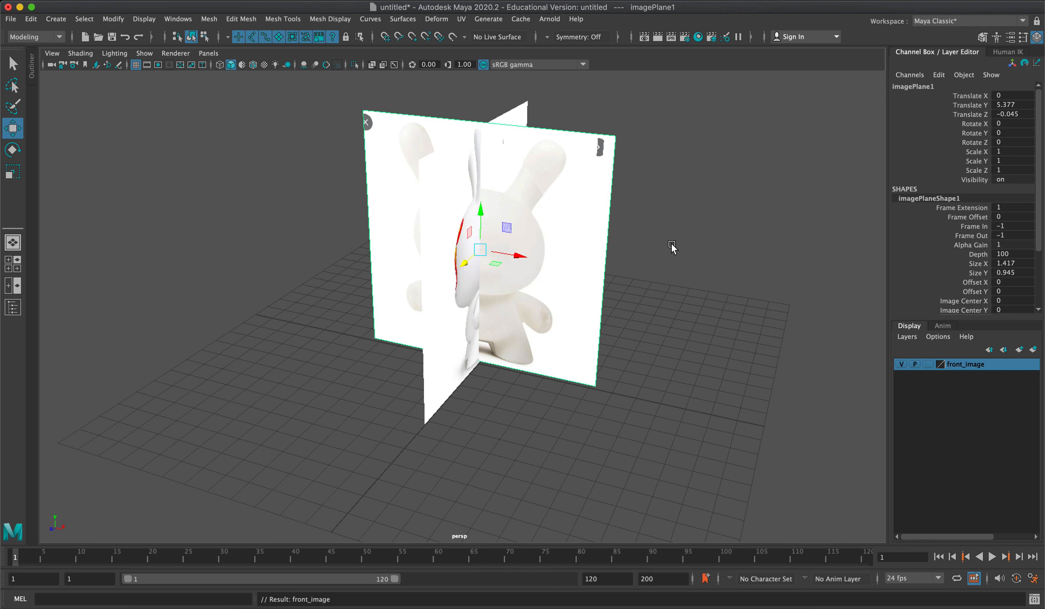
Add the selected front image plane to the front_image layer and hide that layer.
right_click(980, 365)
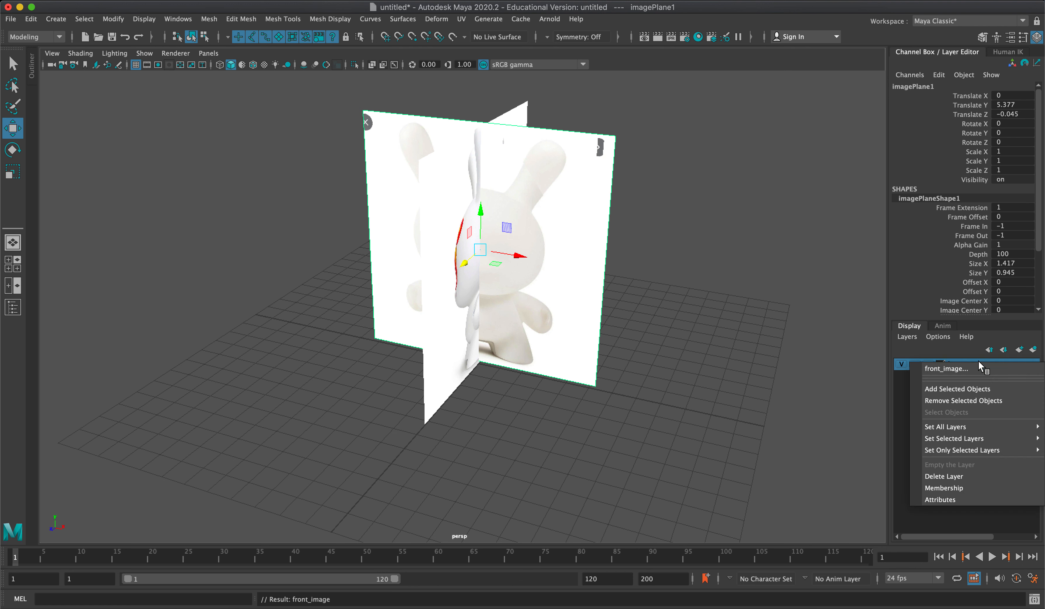
click(990, 389)
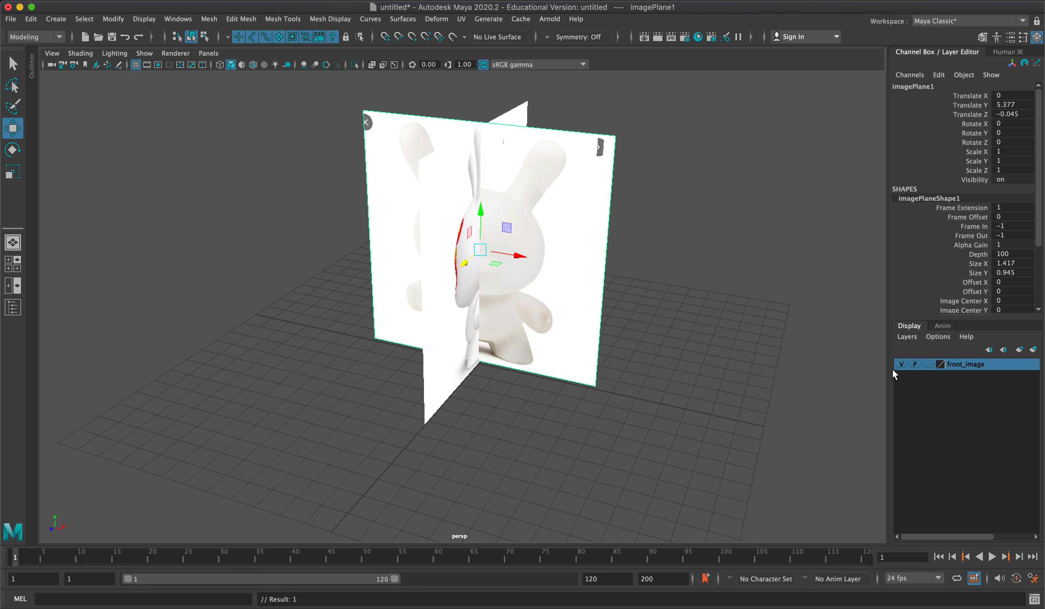
click(901, 364)
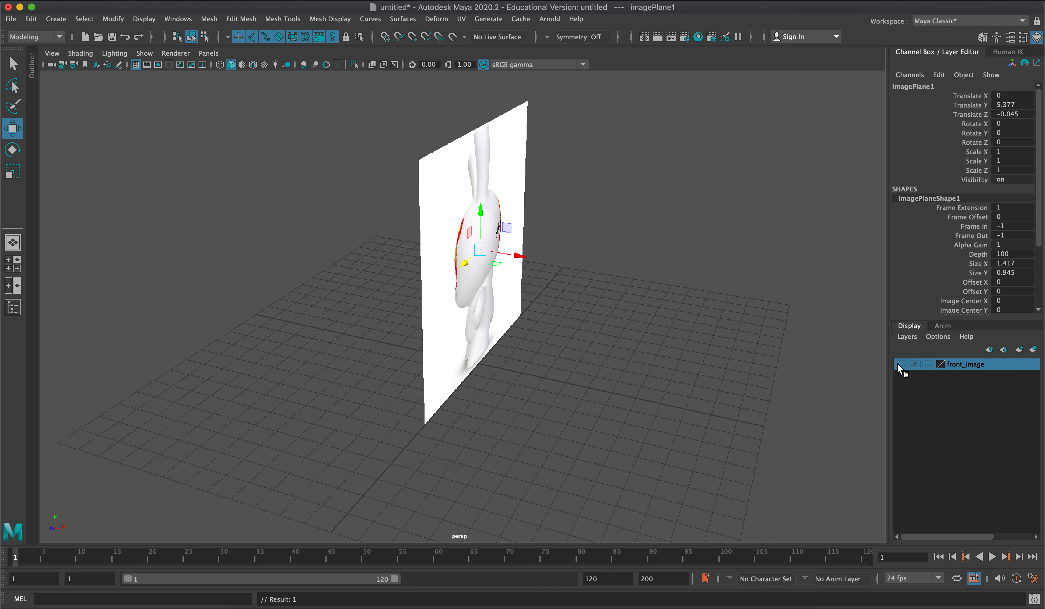
Select the side image plane and create an empty display layer named side_image.
drag(502, 96, 553, 144)
click(907, 337)
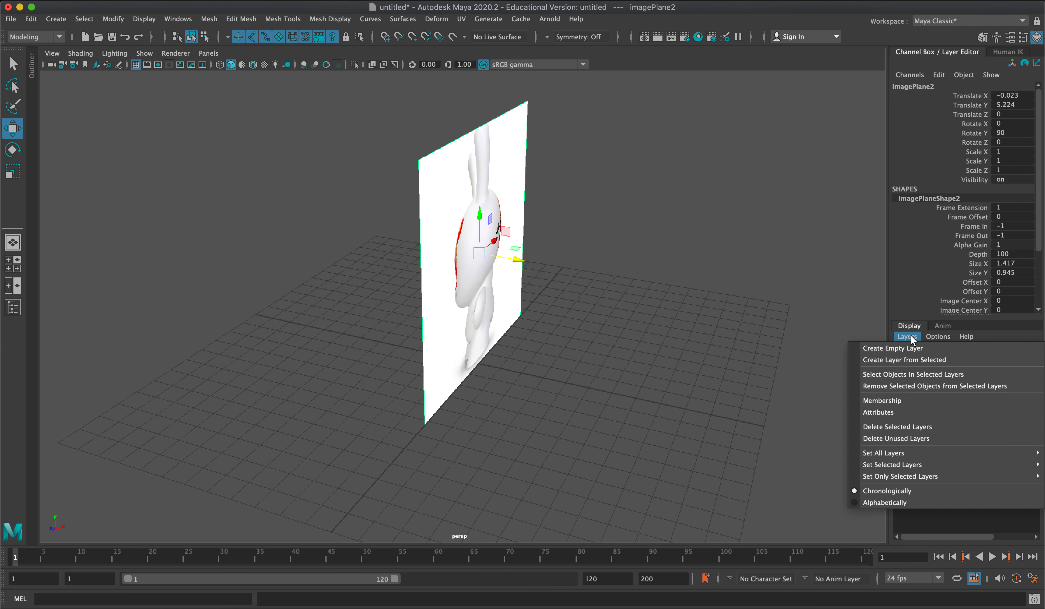
click(913, 348)
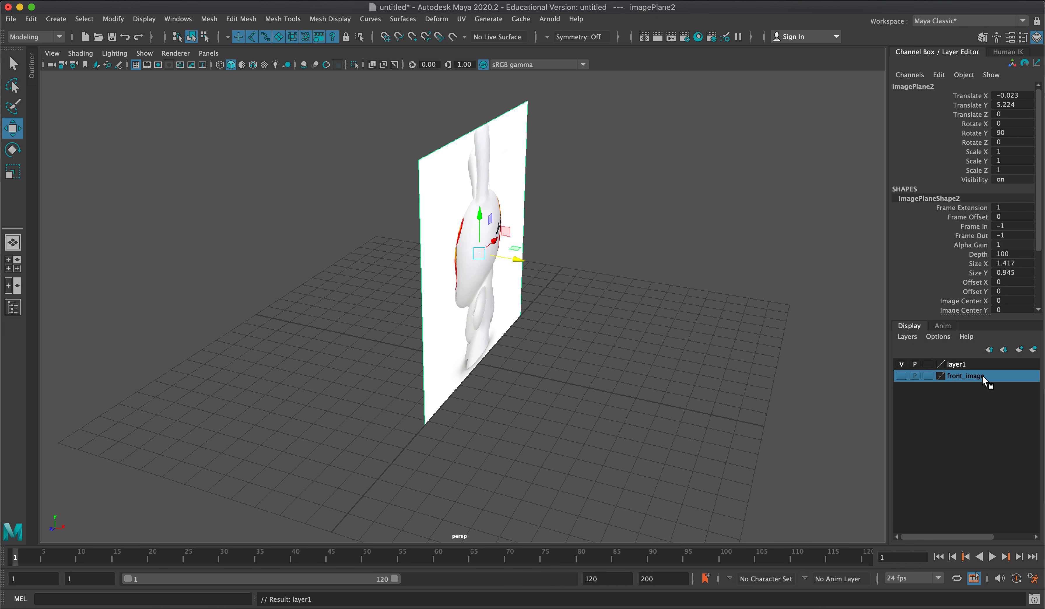
double_click(958, 364)
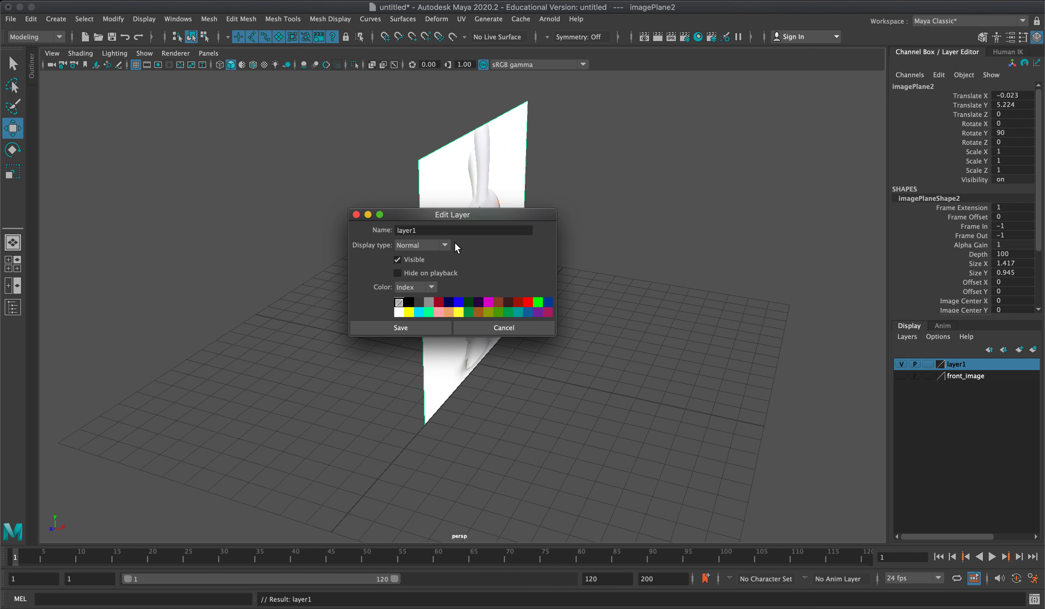
click(454, 230)
double_click(453, 232)
text(side_image)
click(402, 327)
Reselect the side image plane and add it to the side_image layer.
click(529, 166)
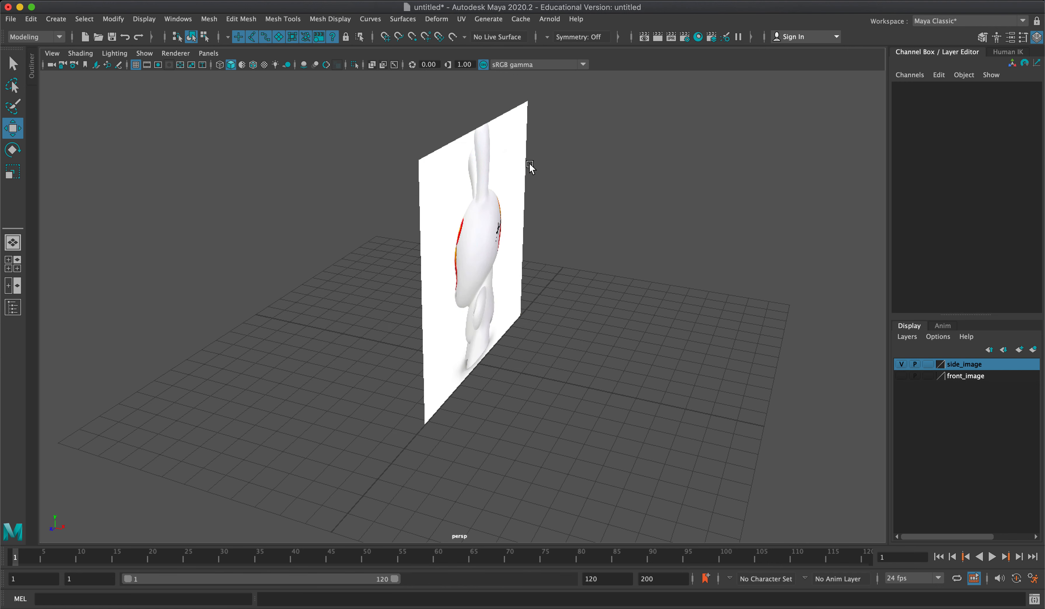
click(514, 164)
right_click(972, 367)
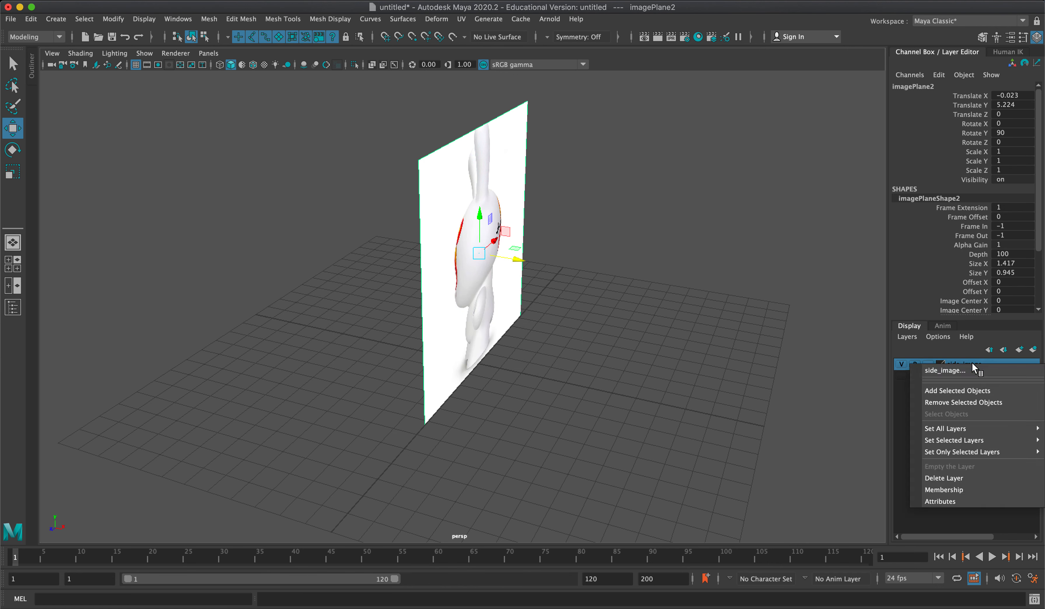
click(957, 390)
Test the side_image layer by hiding and showing it, and turn the front_image layer's visibility back on.
click(901, 365)
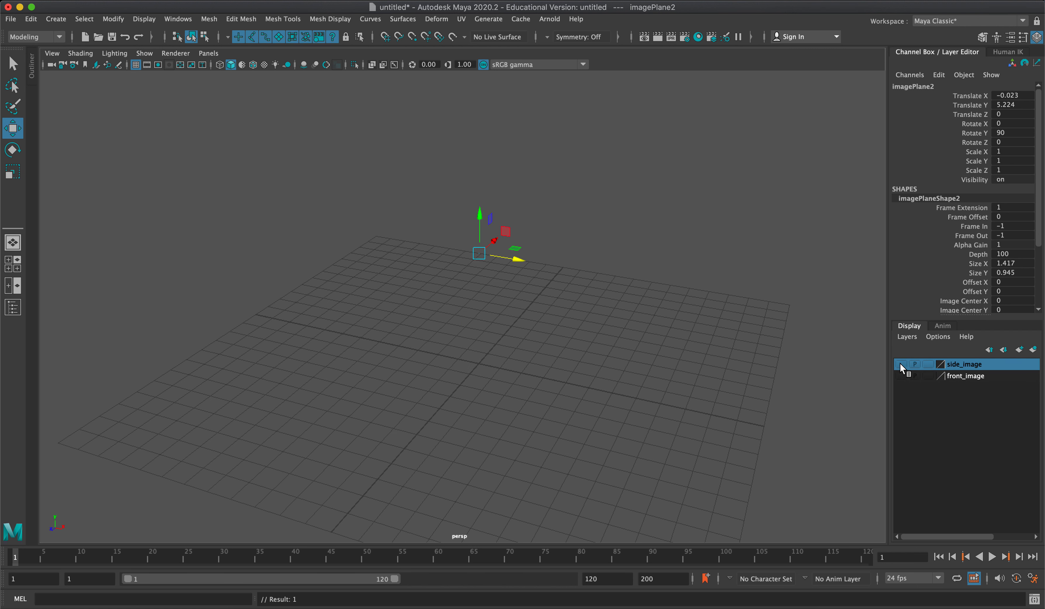
click(901, 364)
click(901, 375)
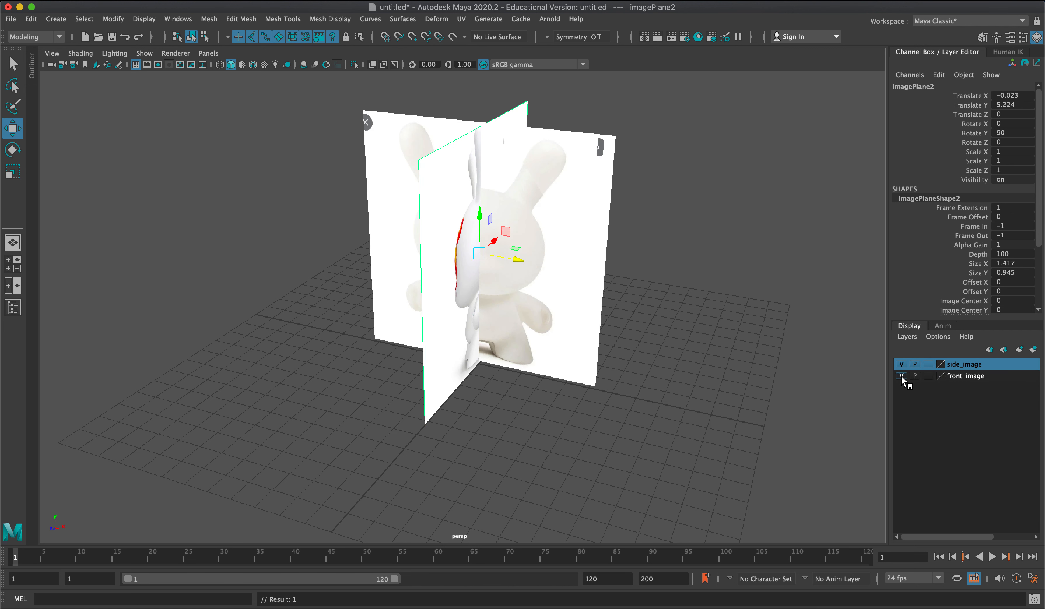
Set the front_image and side_image layers to Reference so the image planes cannot be selected.
click(716, 312)
click(605, 184)
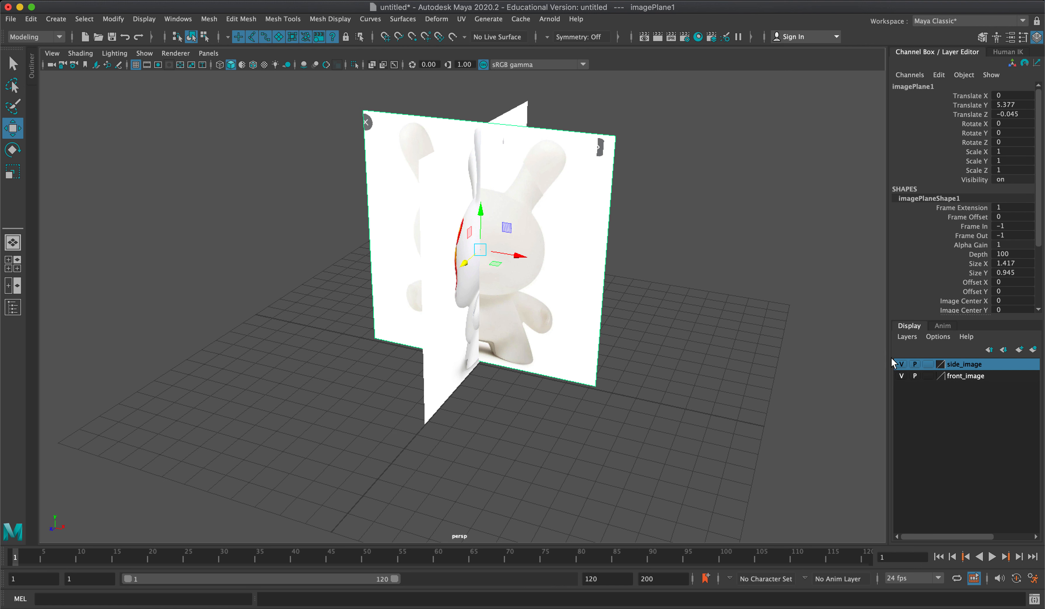
click(929, 376)
click(929, 376)
click(928, 364)
click(928, 364)
click(668, 180)
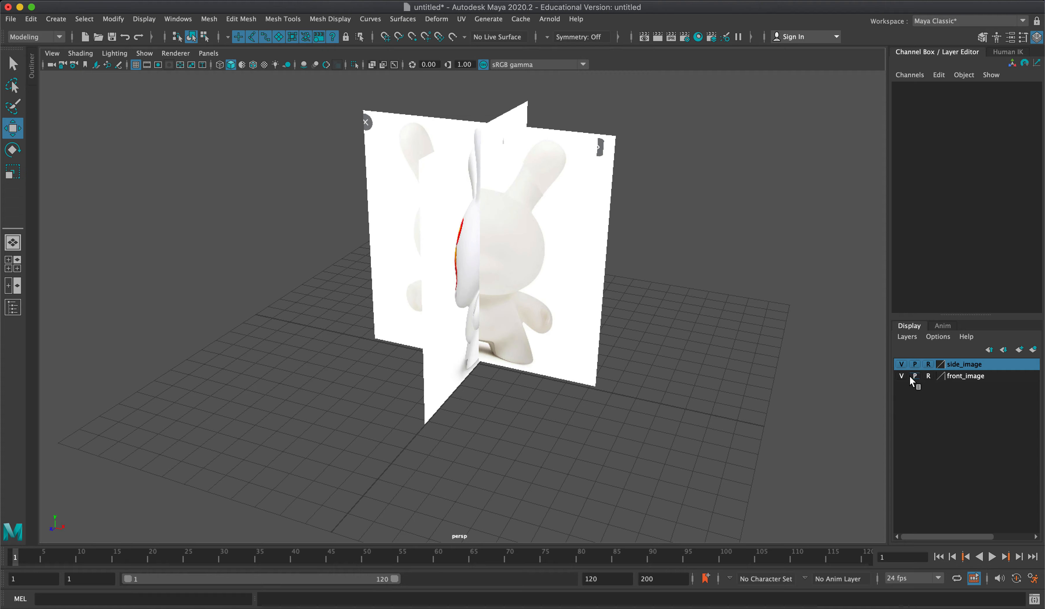
Check the front_image layer's visibility by hiding it and showing it again.
click(901, 376)
click(900, 375)
alt+drag(751, 305, 217, 309)
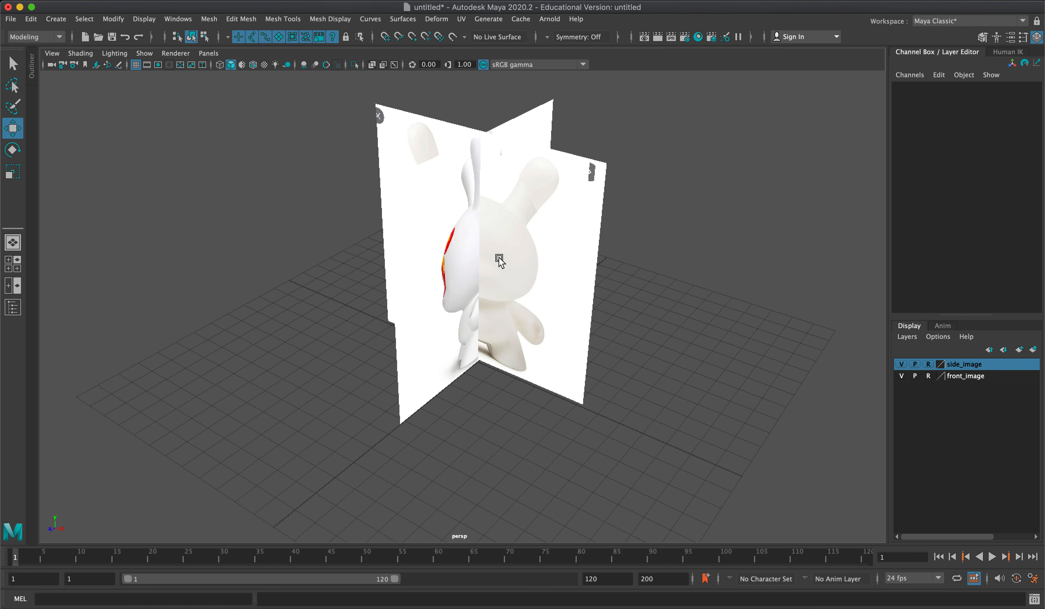
Start saving the scene under a new name and create a Maya folder inside Dunny Model on the Desktop.
click(11, 19)
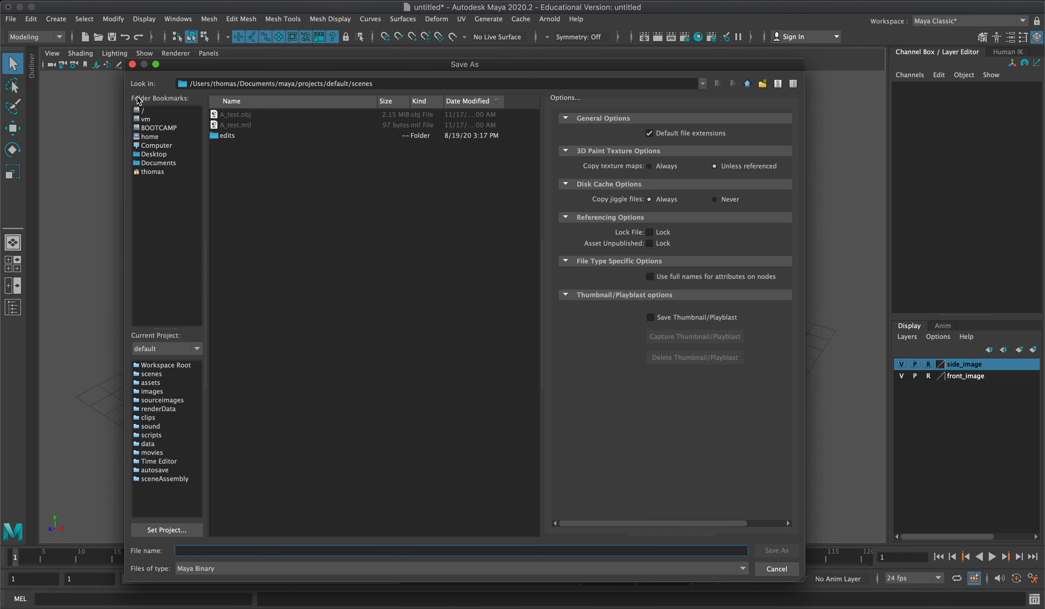
click(150, 155)
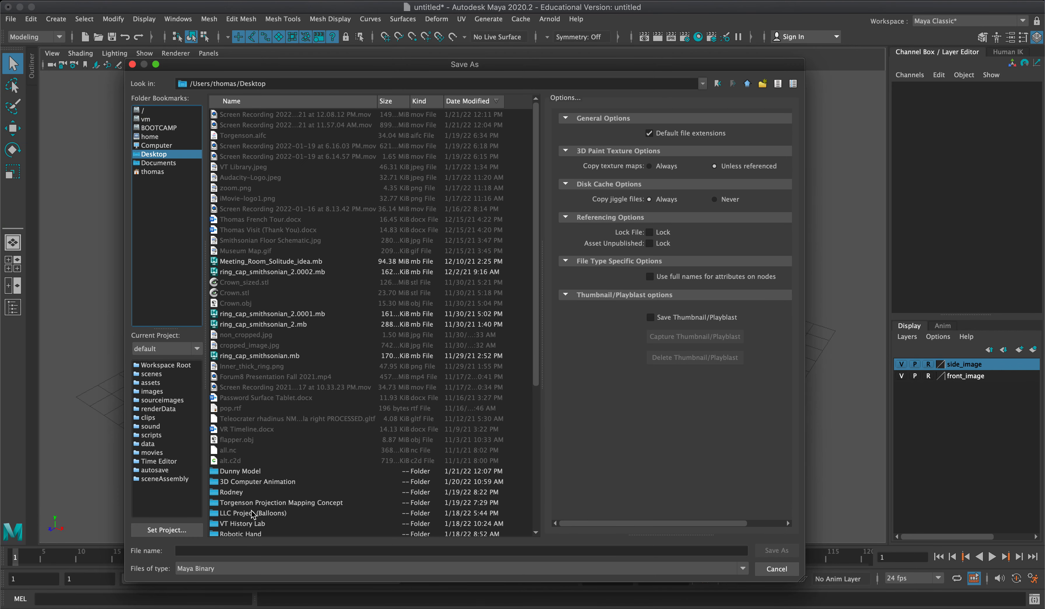
double_click(247, 472)
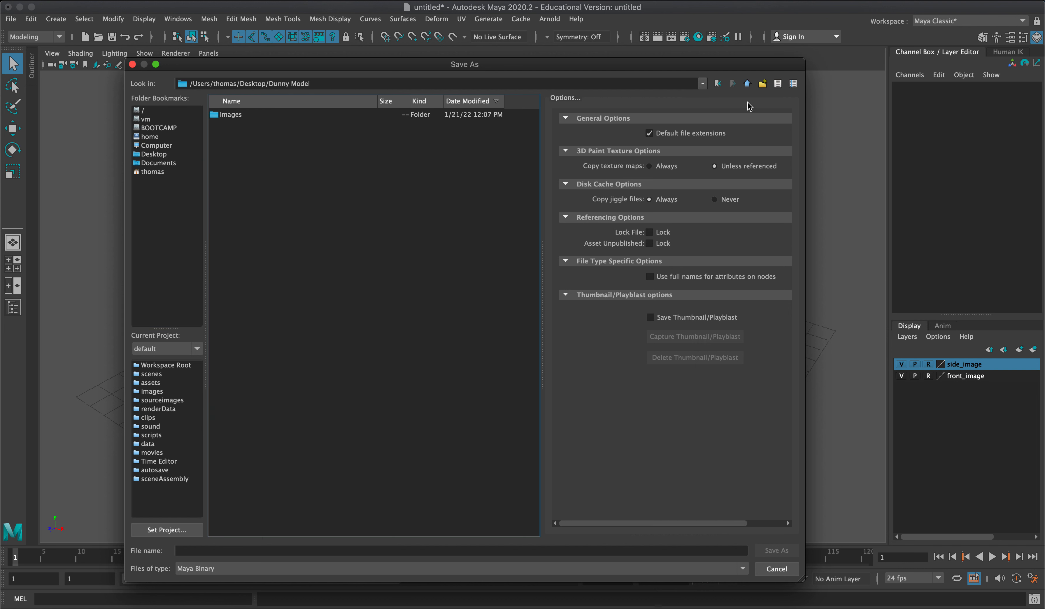
click(763, 83)
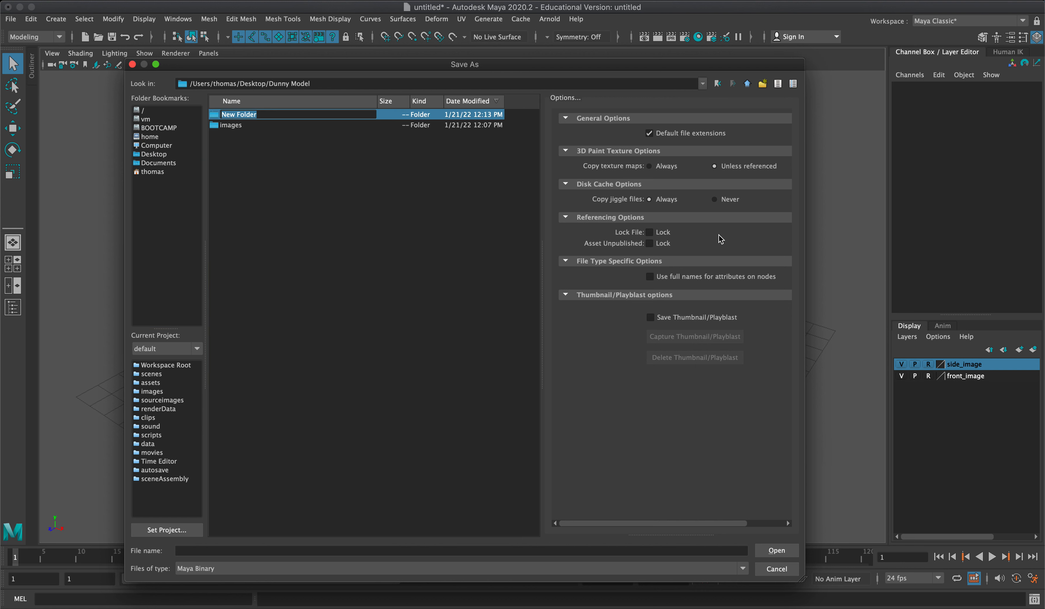
text(Maya)
key(Return)
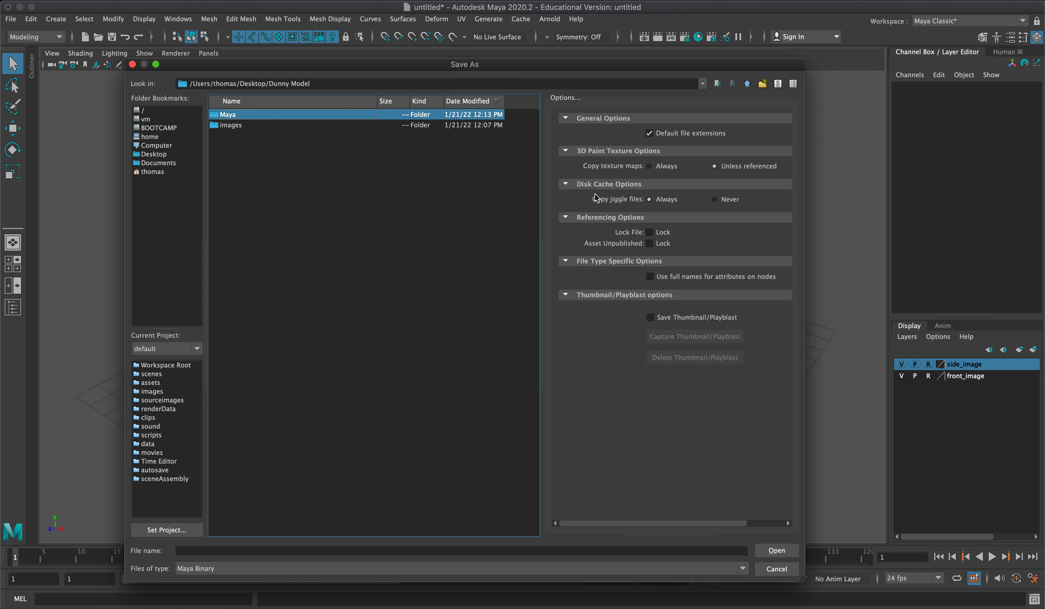
Open the Maya folder as the save location, name the scene Dunny and choose Maya Binary as the file type.
double_click(218, 115)
click(241, 551)
text(Dunny)
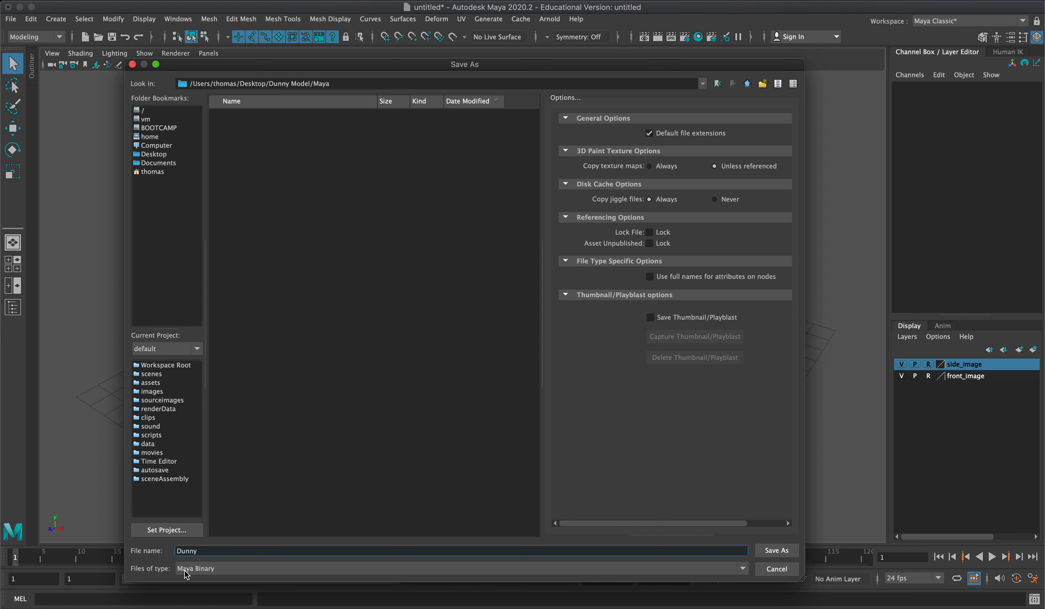
click(184, 570)
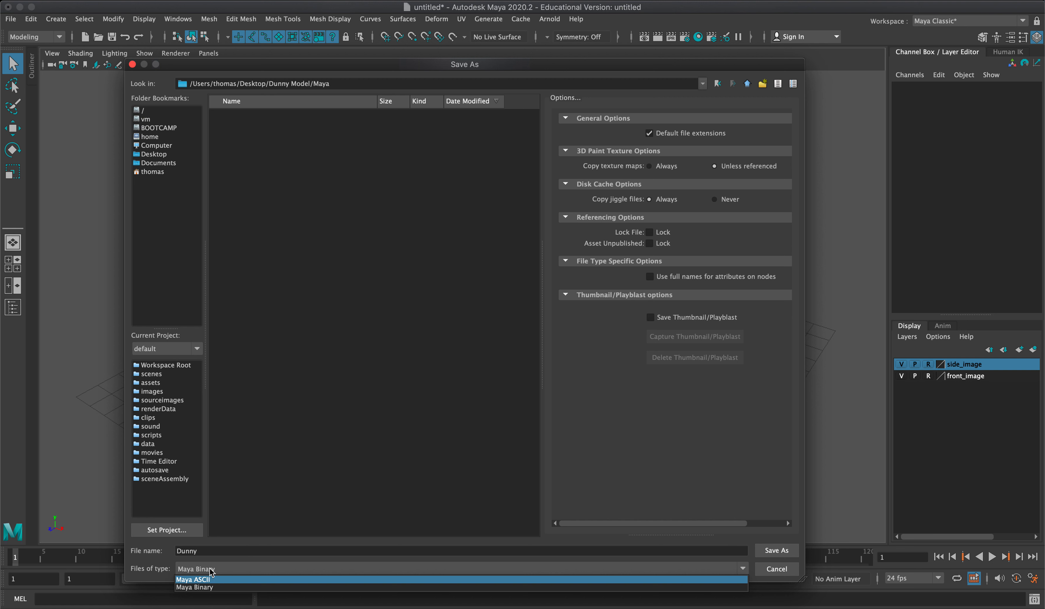
click(217, 588)
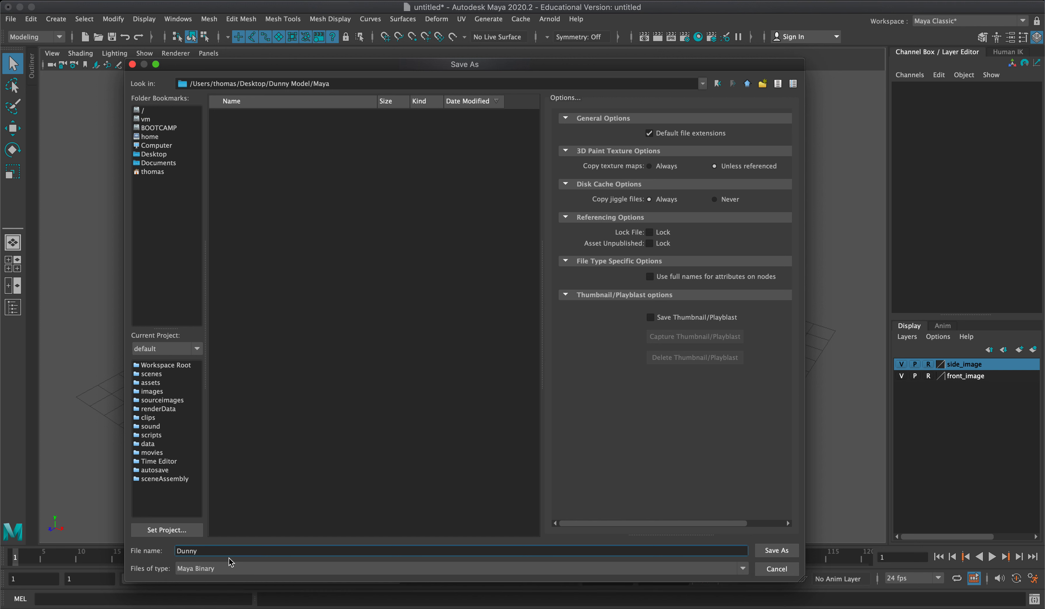